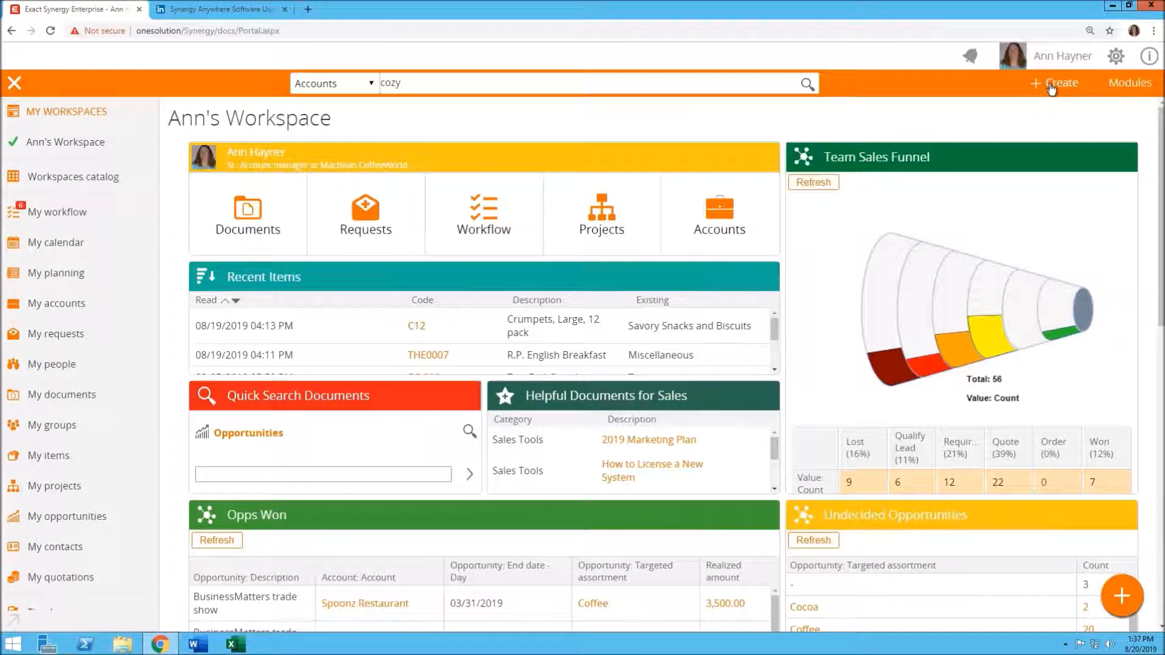
Create a new opportunity with the description Synergy Test Opp
{"action": "left_click", "coordinate": [1052, 88]}
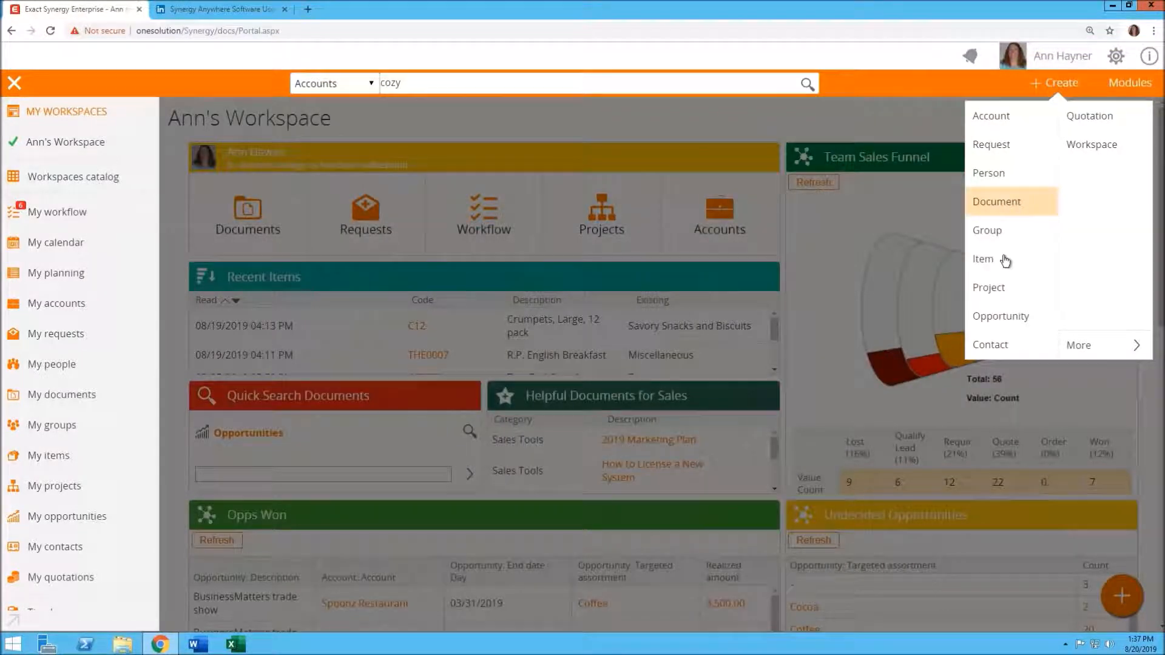
{"action": "left_click", "coordinate": [1005, 316]}
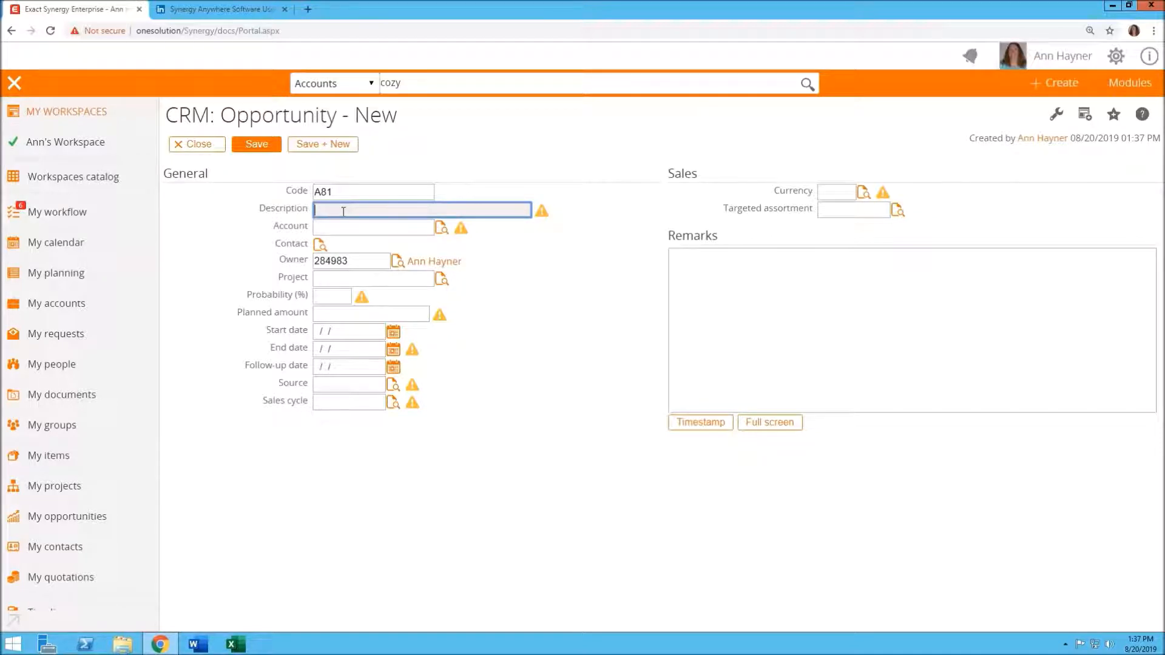
{"action": "type", "text": "Synergy Test Opp"}
Set the opportunity's account to Cozy Kitchen by searching accounts for cozy
{"action": "left_click", "coordinate": [442, 228]}
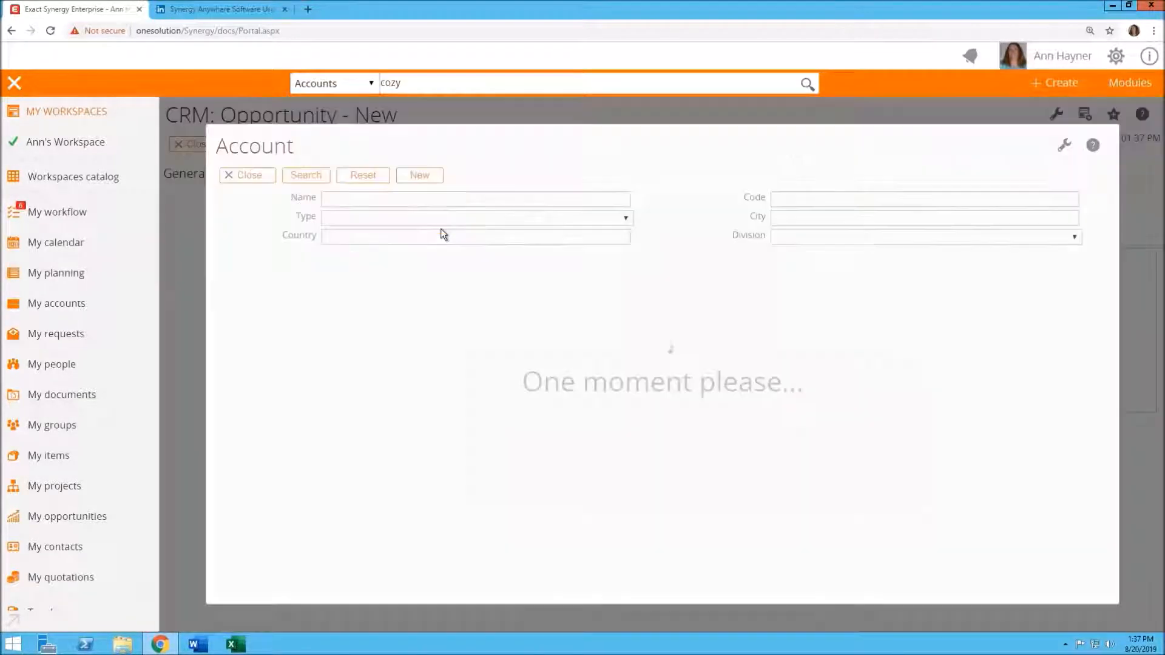
{"action": "type", "text": "cozy"}
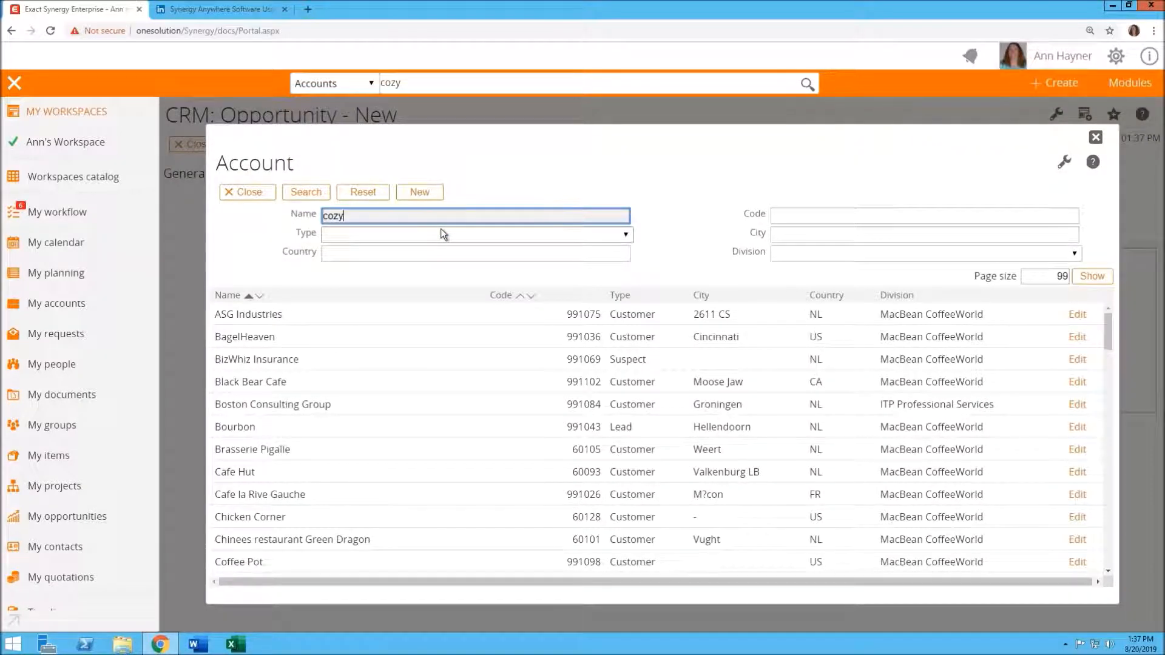
{"action": "key", "text": "Return"}
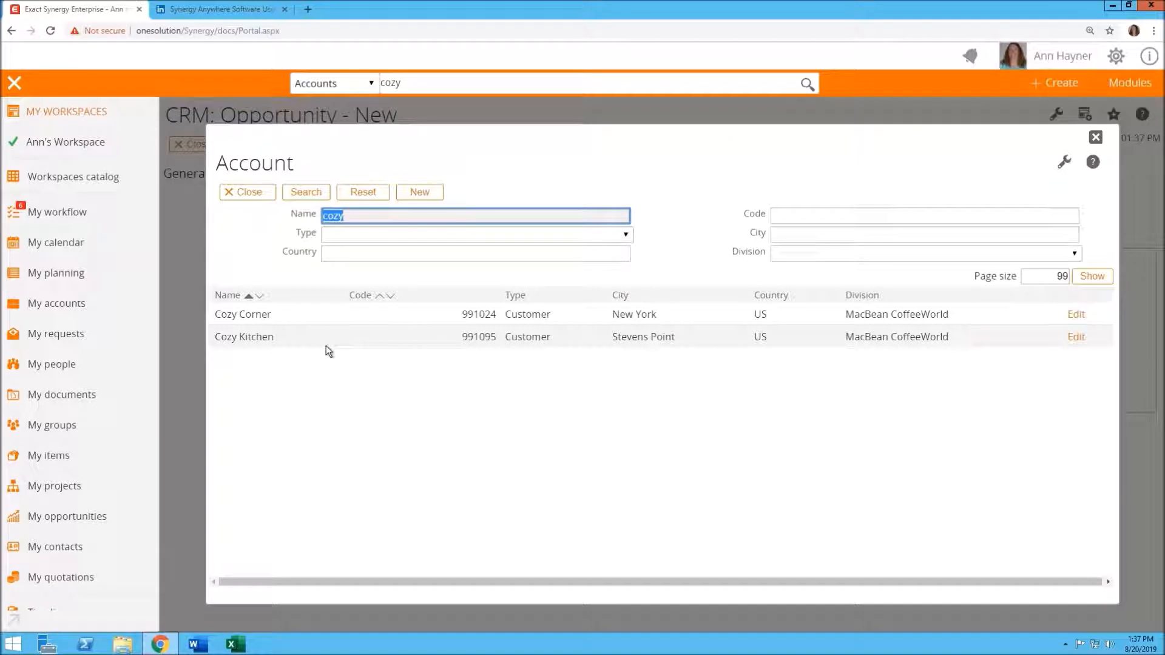
{"action": "left_click", "coordinate": [259, 337]}
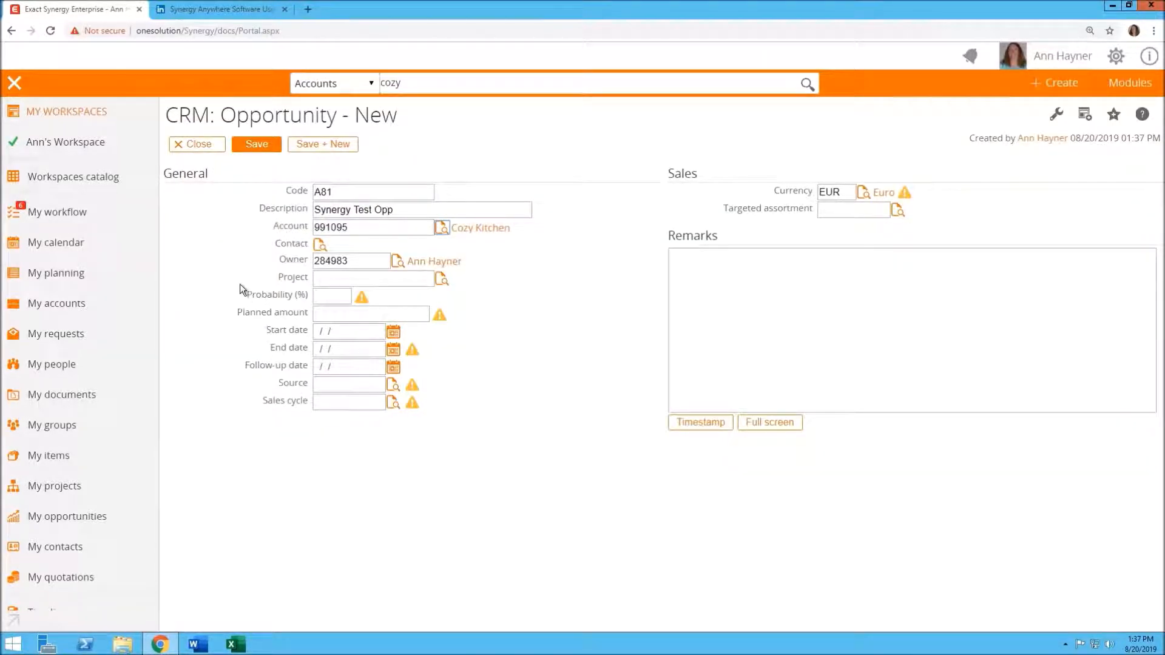
Choose the account's owner as the contact and set the project to 2019 CHANNEL.001
{"action": "left_click", "coordinate": [319, 246]}
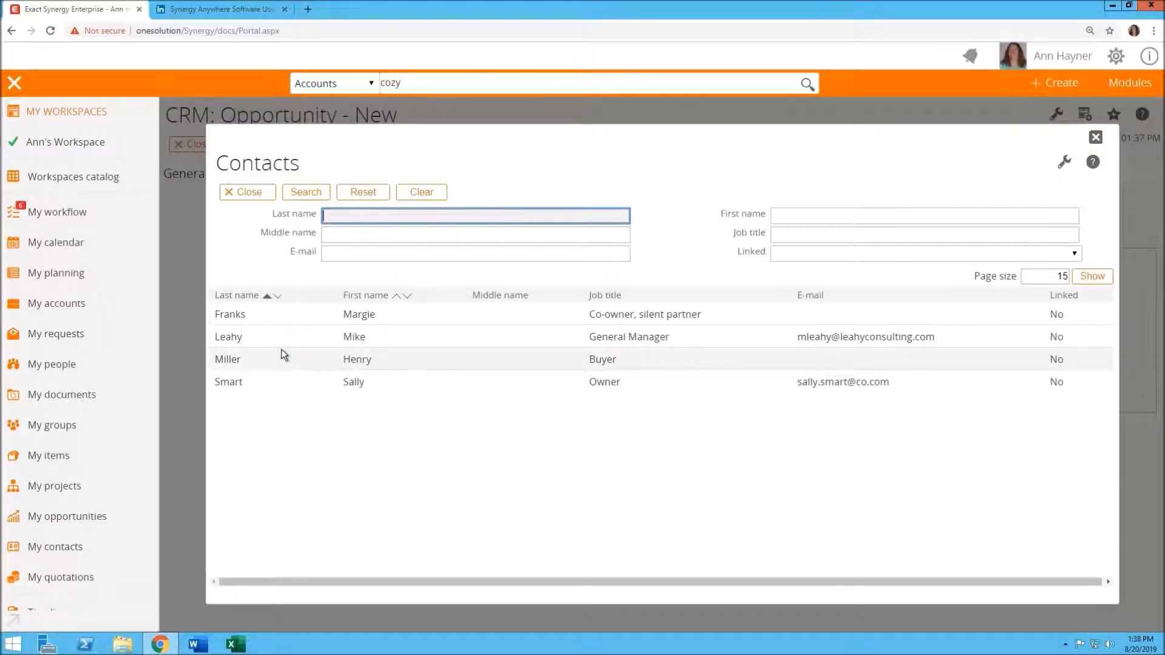
{"action": "left_click", "coordinate": [298, 387]}
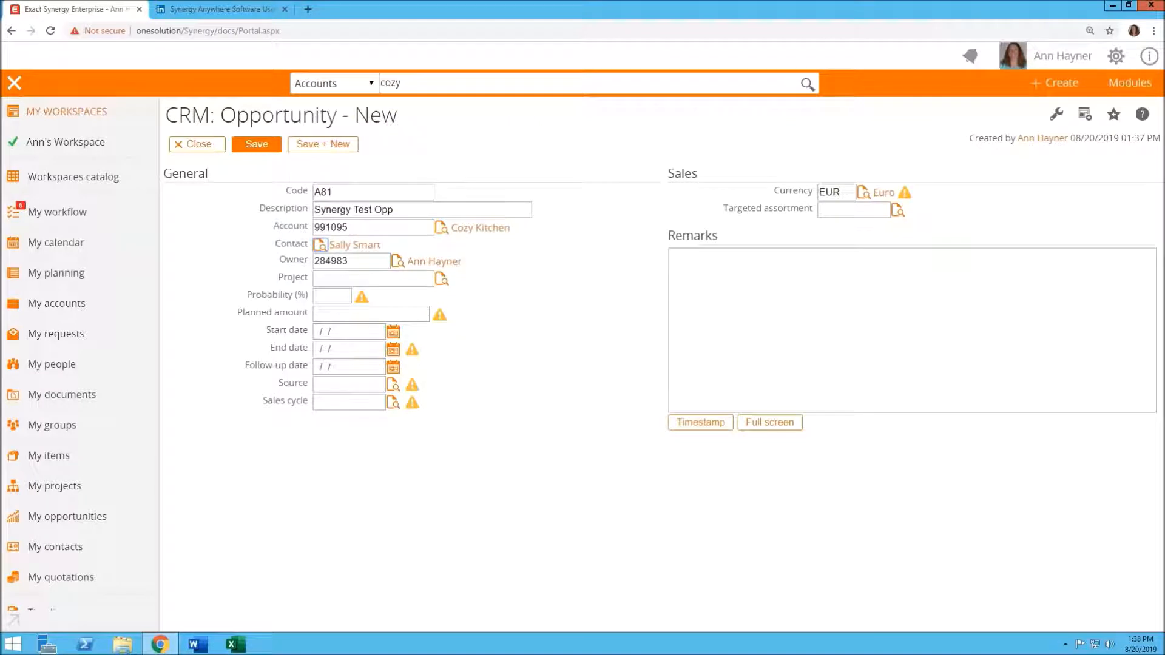
{"action": "left_click", "coordinate": [371, 280]}
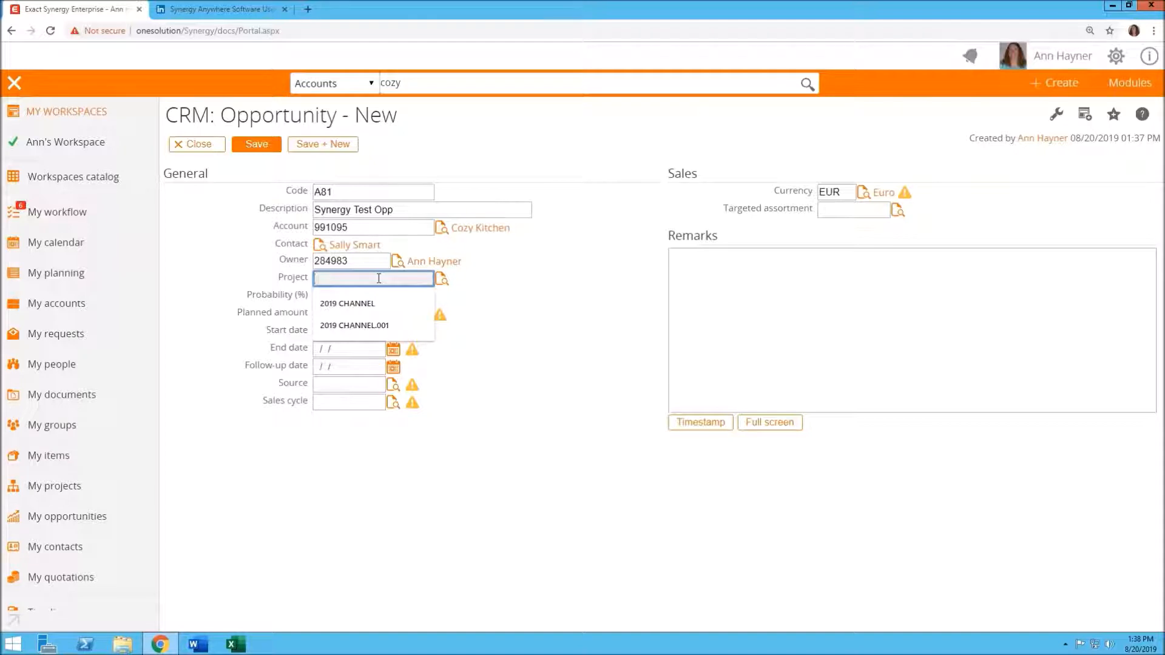
{"action": "left_click", "coordinate": [375, 326]}
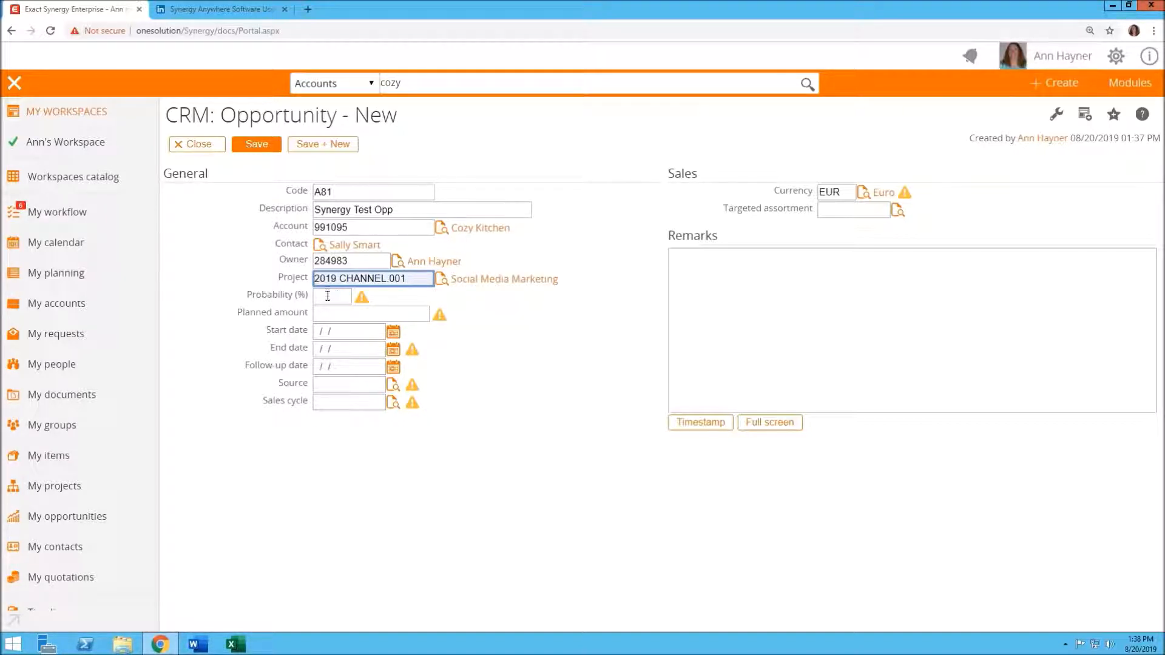
Set the probability to 1% and the planned amount to 1.00
{"action": "left_click", "coordinate": [330, 297]}
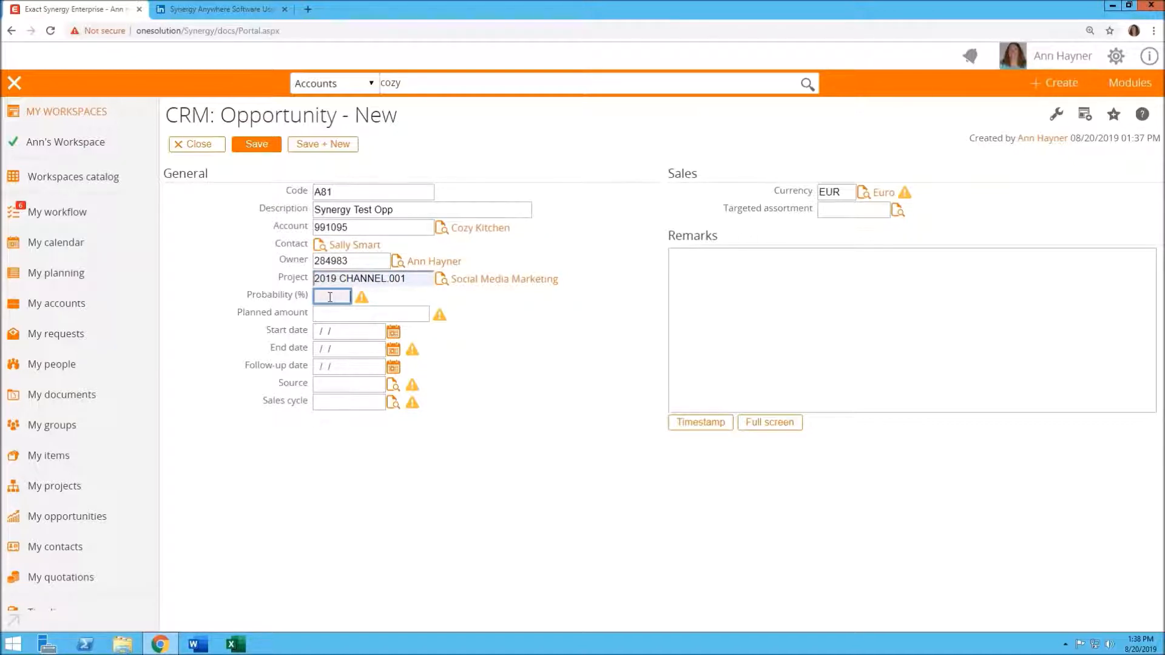
{"action": "type", "text": "1"}
{"action": "key", "text": "Tab"}
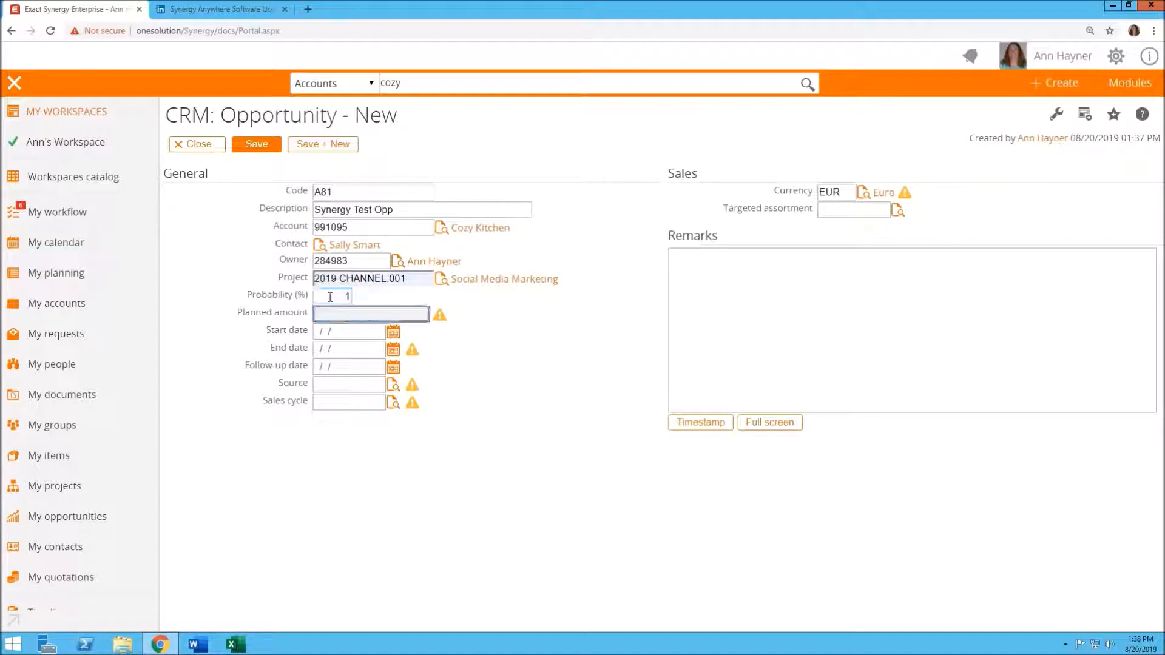
{"action": "type", "text": "100"}
{"action": "key", "text": "Tab"}
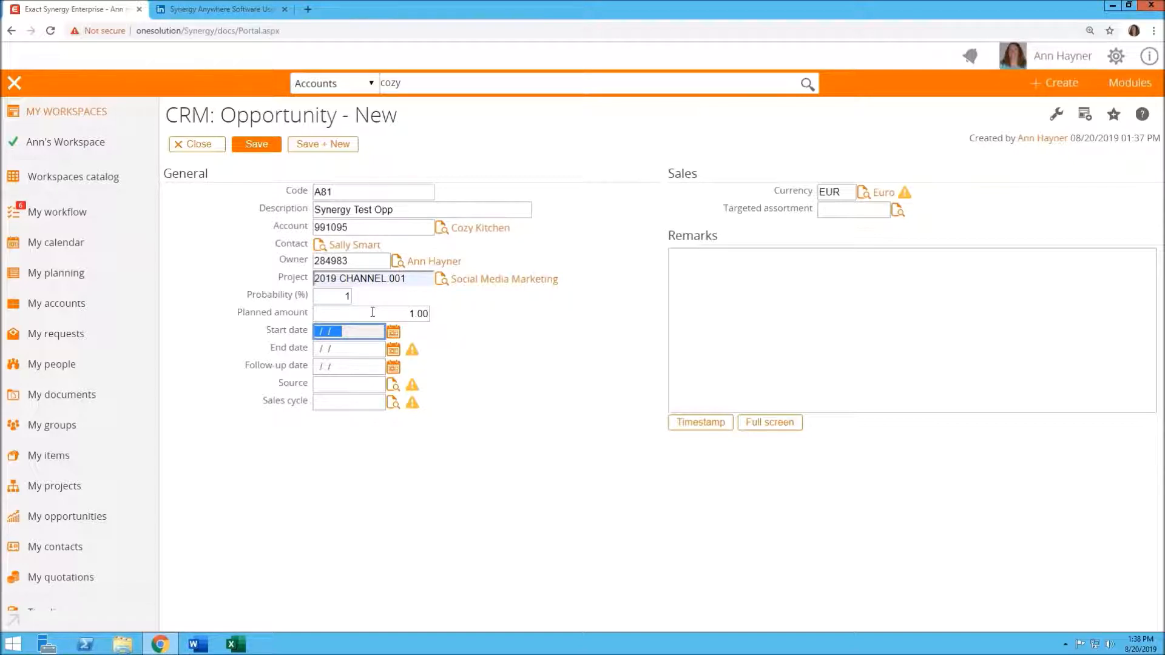
Set the start date to 08/20/2019, end date to 12/31/2019 and follow-up date to 08/31/2019
{"action": "type", "text": "8"}
{"action": "type", "text": "/20/201"}
{"action": "type", "text": "9"}
{"action": "key", "text": "Tab"}
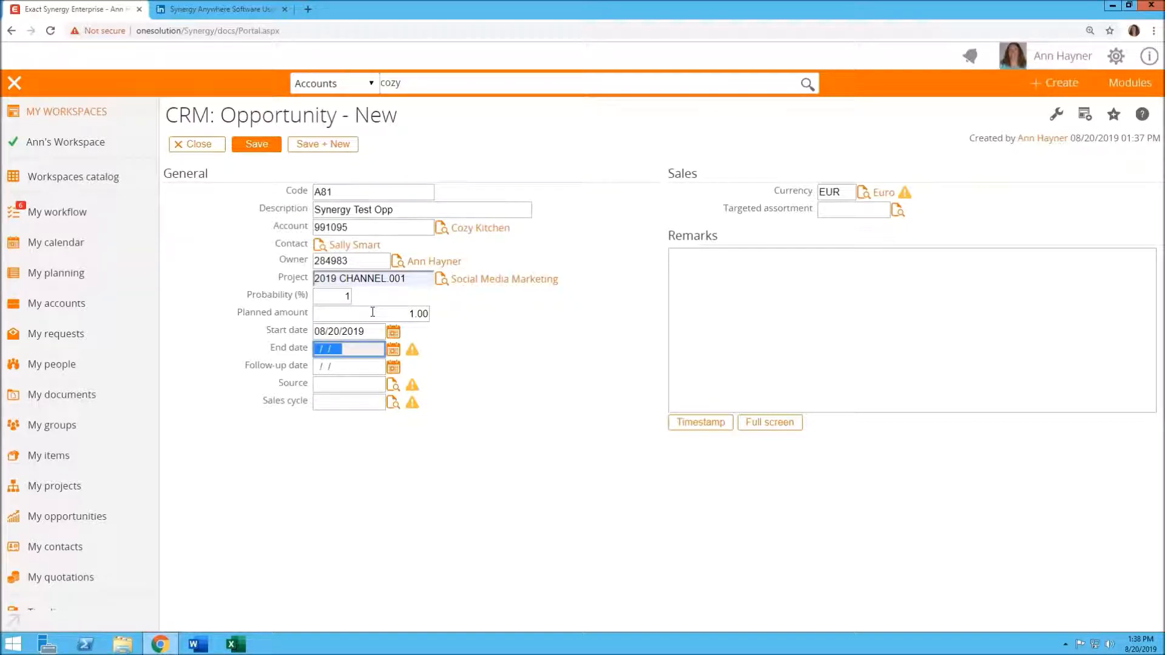
{"action": "type", "text": "12/31/2019"}
{"action": "key", "text": "Tab"}
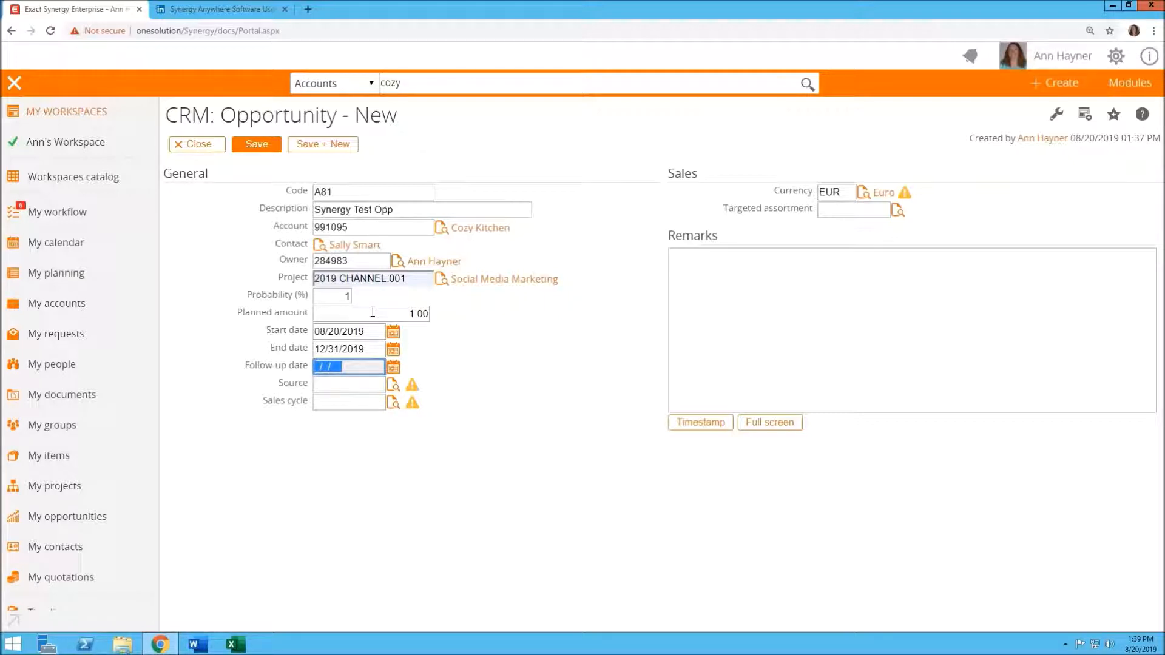
{"action": "type", "text": "8"}
{"action": "type", "text": "/31/2019"}
{"action": "key", "text": "Tab"}
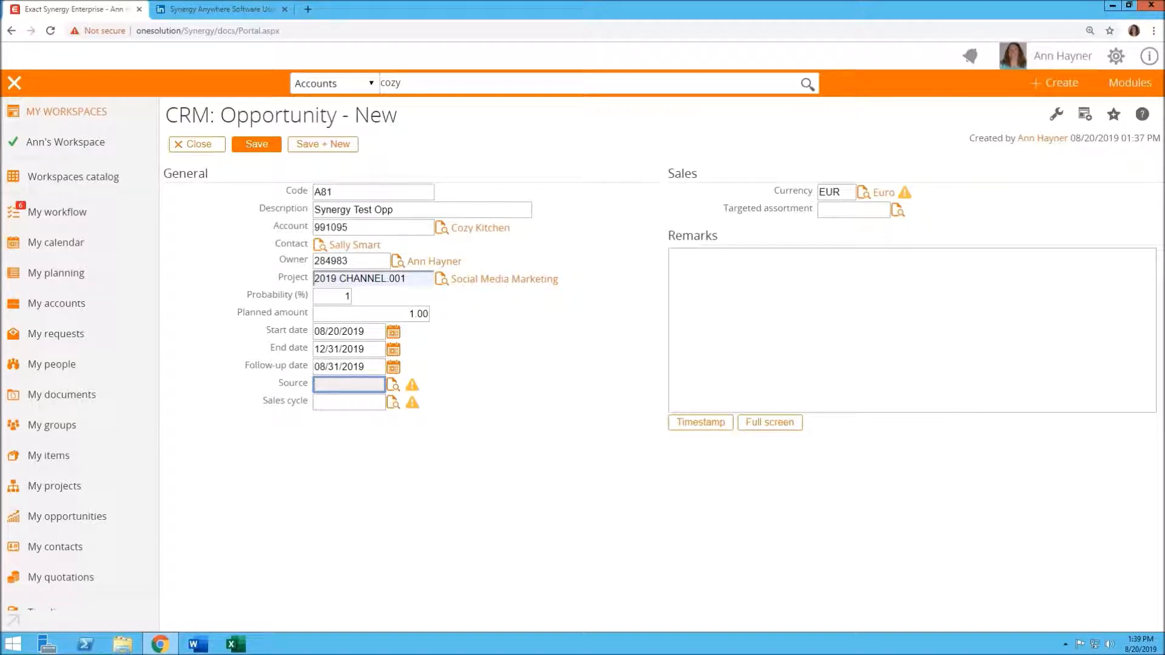
Set the source to Website Inquiry and the sales cycle to 5 Step with Demo
{"action": "left_click", "coordinate": [392, 386]}
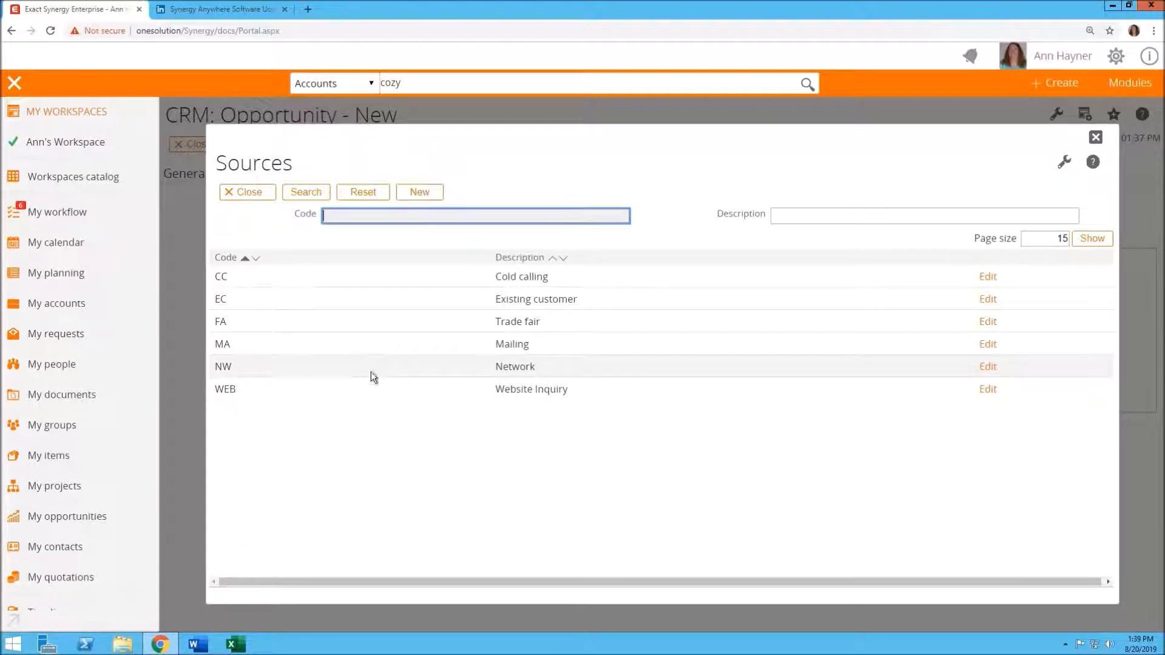
{"action": "left_click", "coordinate": [456, 390]}
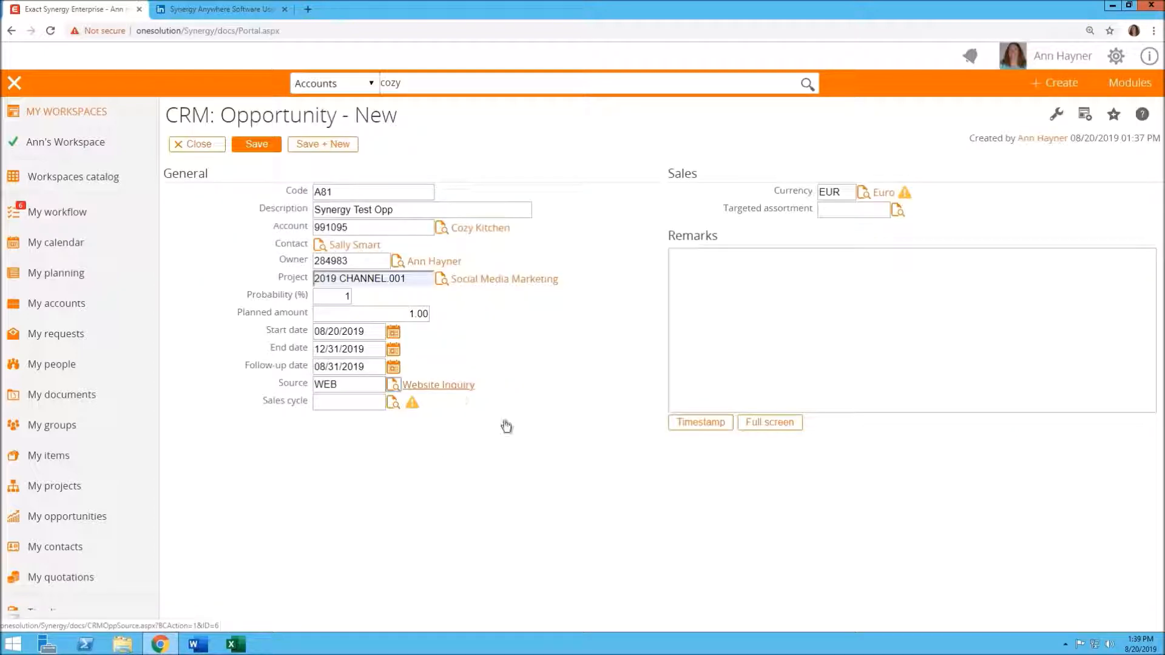
{"action": "left_click", "coordinate": [354, 404]}
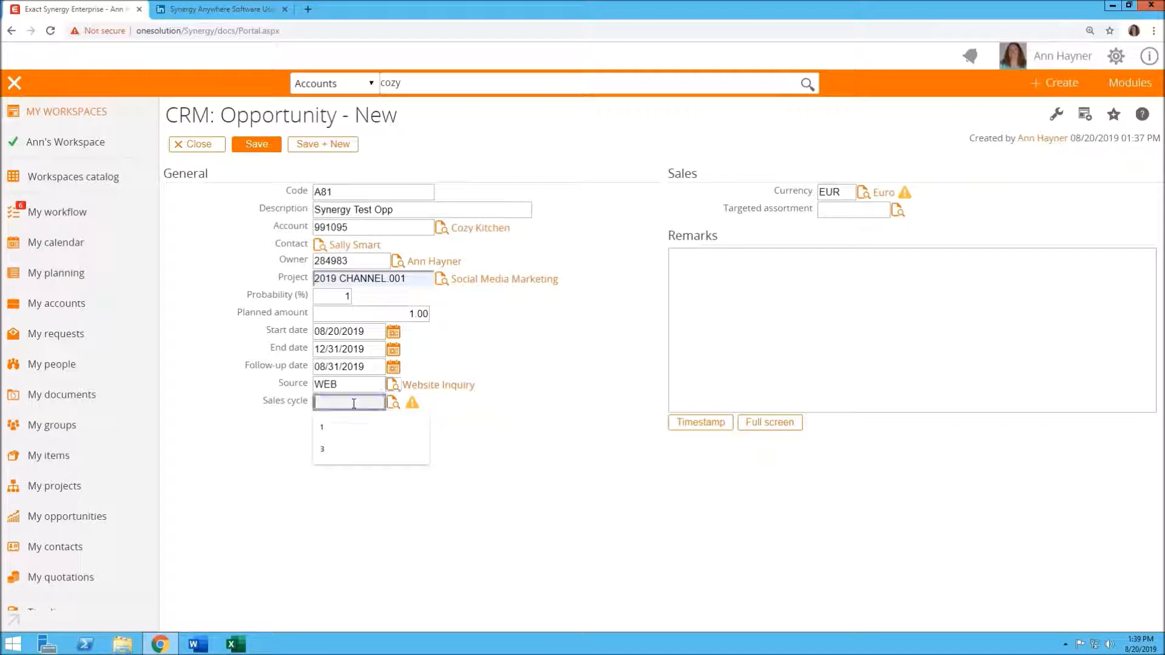
{"action": "left_click", "coordinate": [392, 405]}
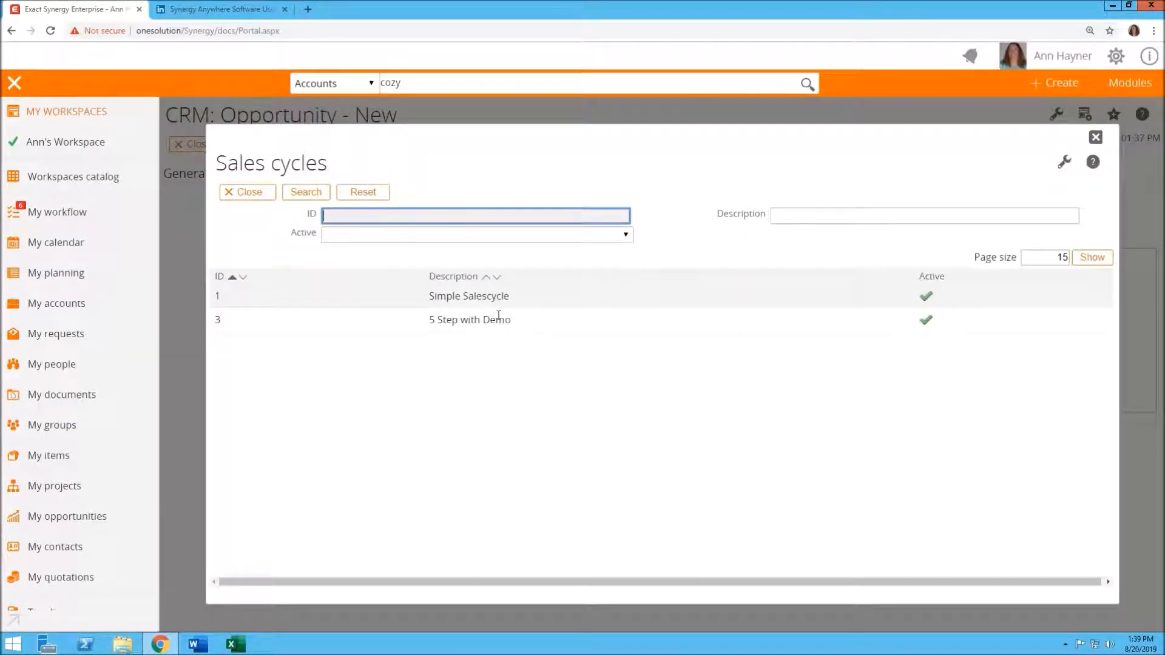
{"action": "left_click", "coordinate": [453, 322]}
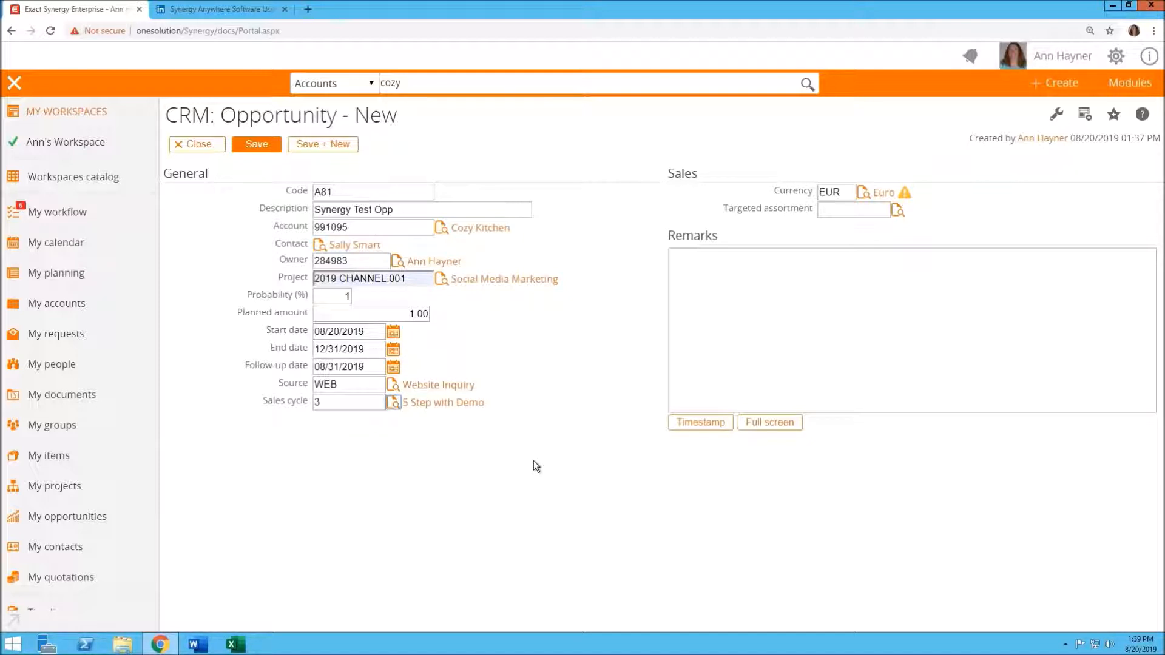
Change the currency to USD and save the new opportunity
{"action": "double_click", "coordinate": [845, 191]}
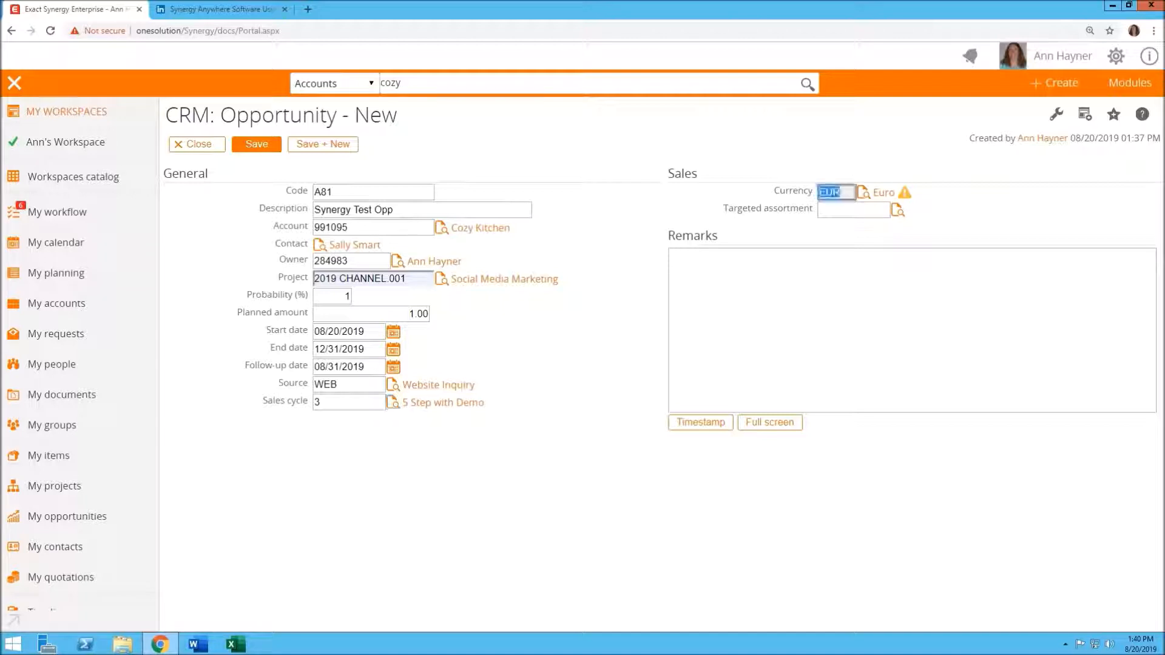
{"action": "type", "text": "USD"}
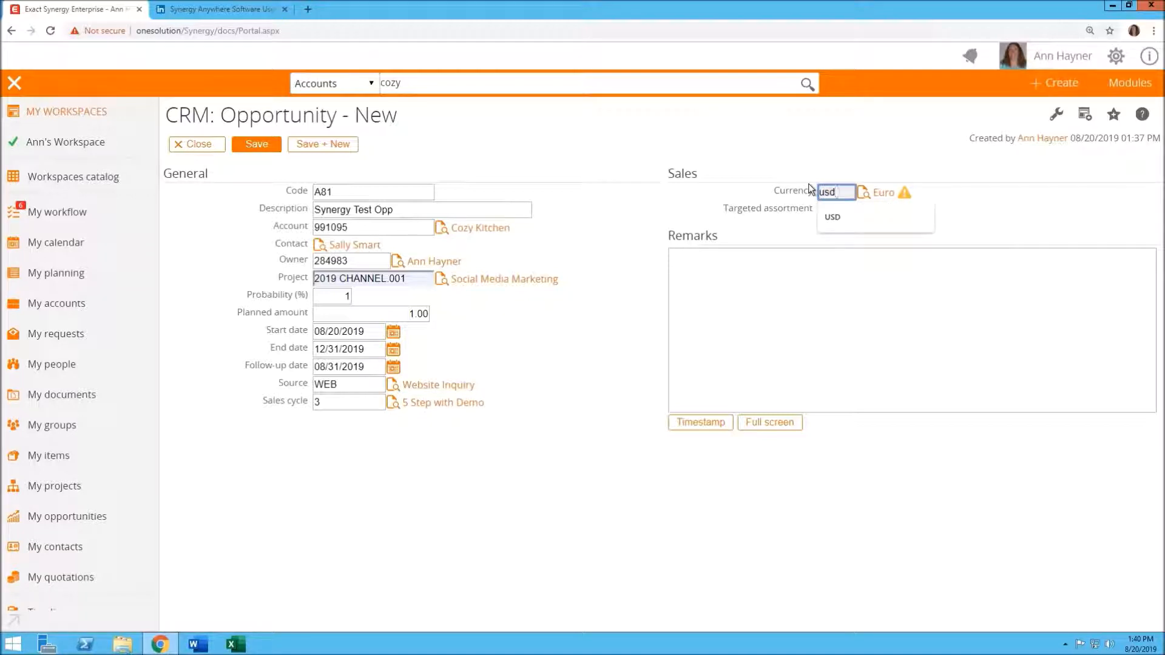
{"action": "key", "text": "Tab"}
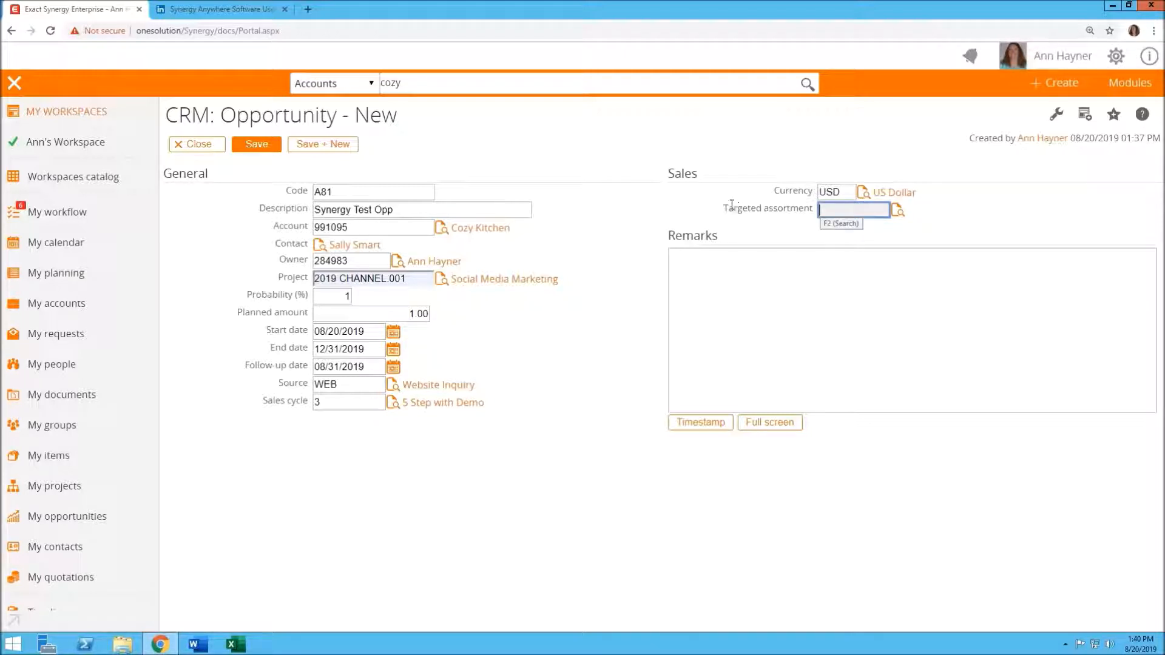
{"action": "left_click", "coordinate": [695, 282]}
{"action": "left_click", "coordinate": [834, 212]}
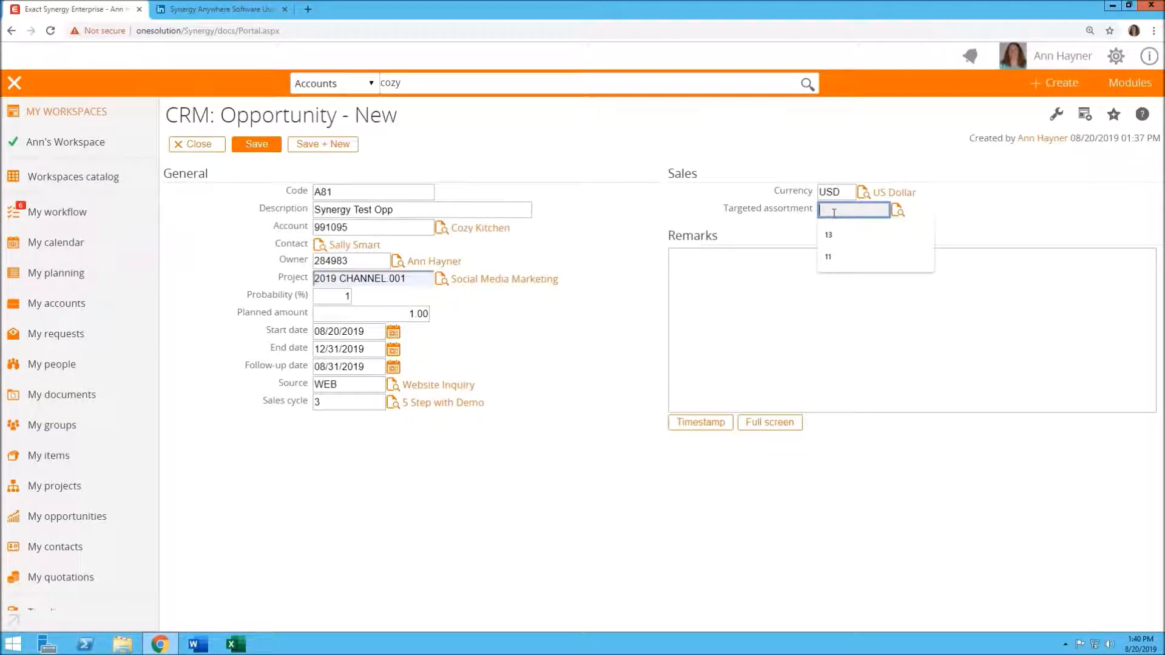
{"action": "left_click", "coordinate": [691, 294]}
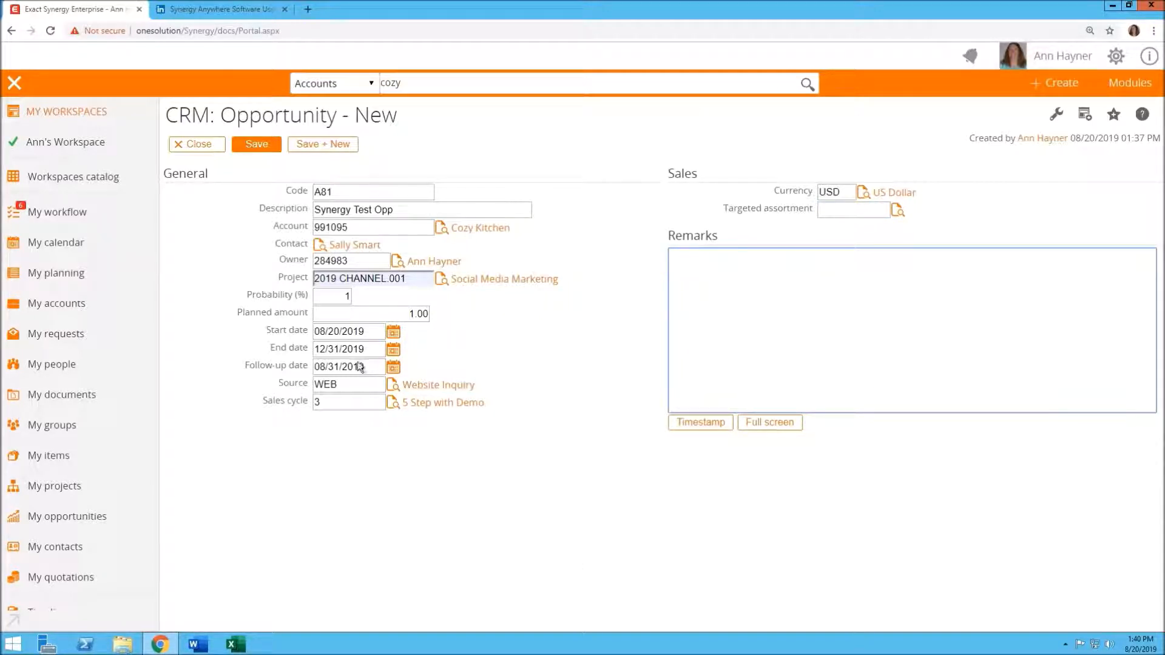
{"action": "left_click", "coordinate": [257, 145]}
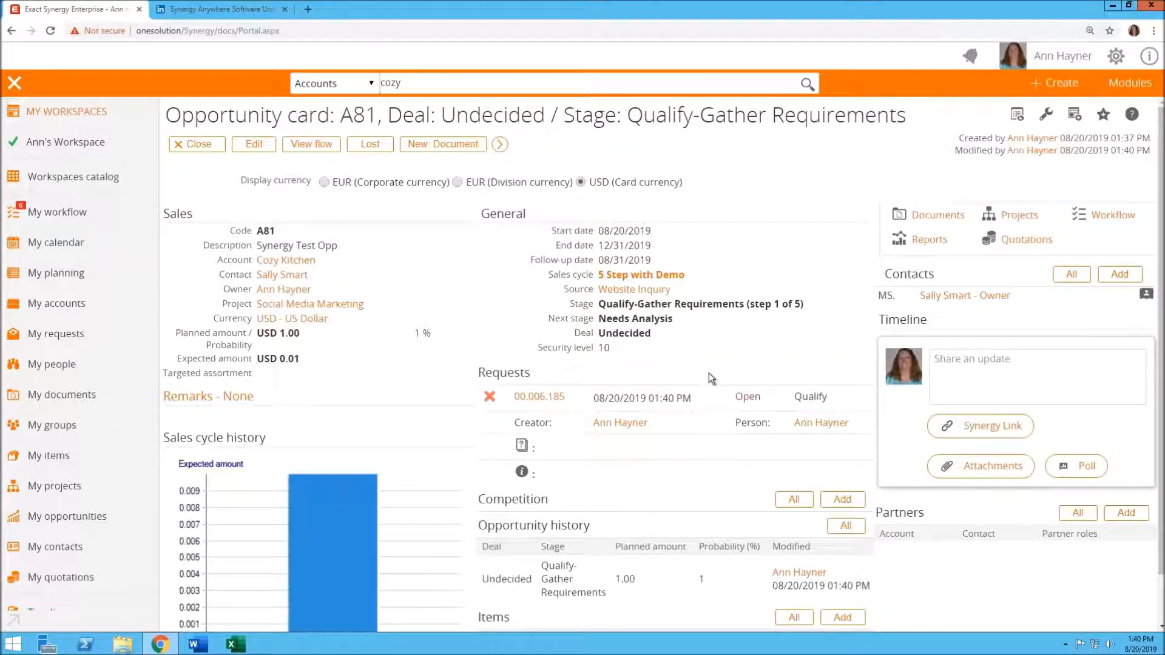
Add an item line for Tea, Earl Grey, Loose with a quantity of 50.00
{"action": "scroll", "coordinate": [674, 345], "scroll_direction": "down", "scroll_amount": 1}
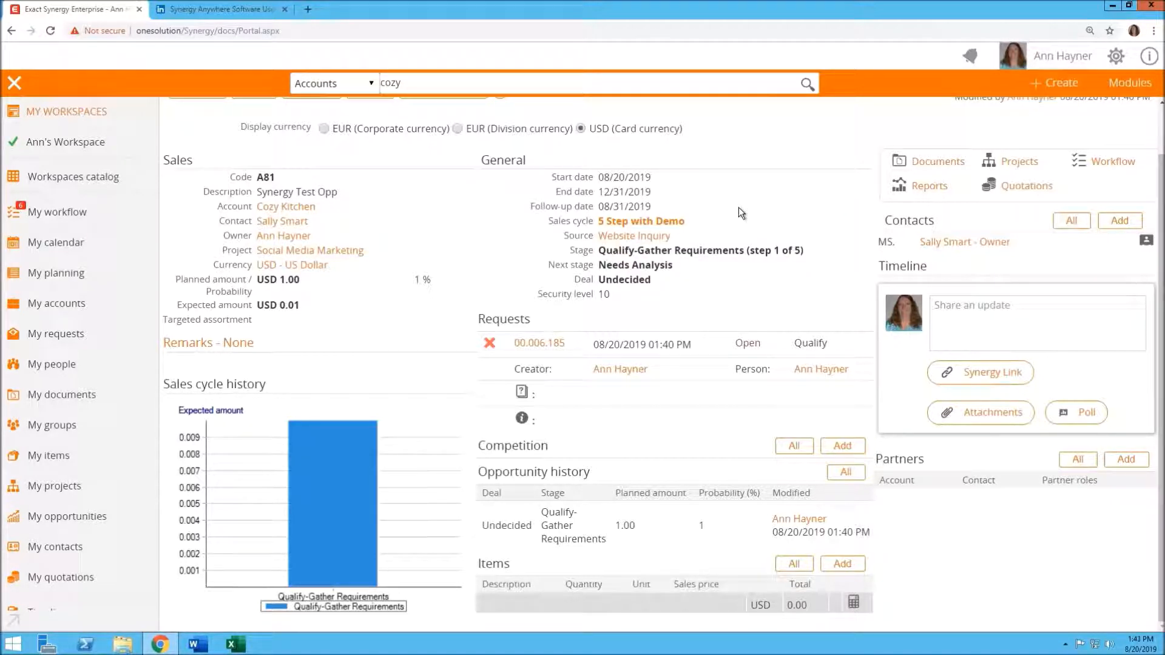
{"action": "scroll", "coordinate": [739, 208], "scroll_direction": "up", "scroll_amount": 1}
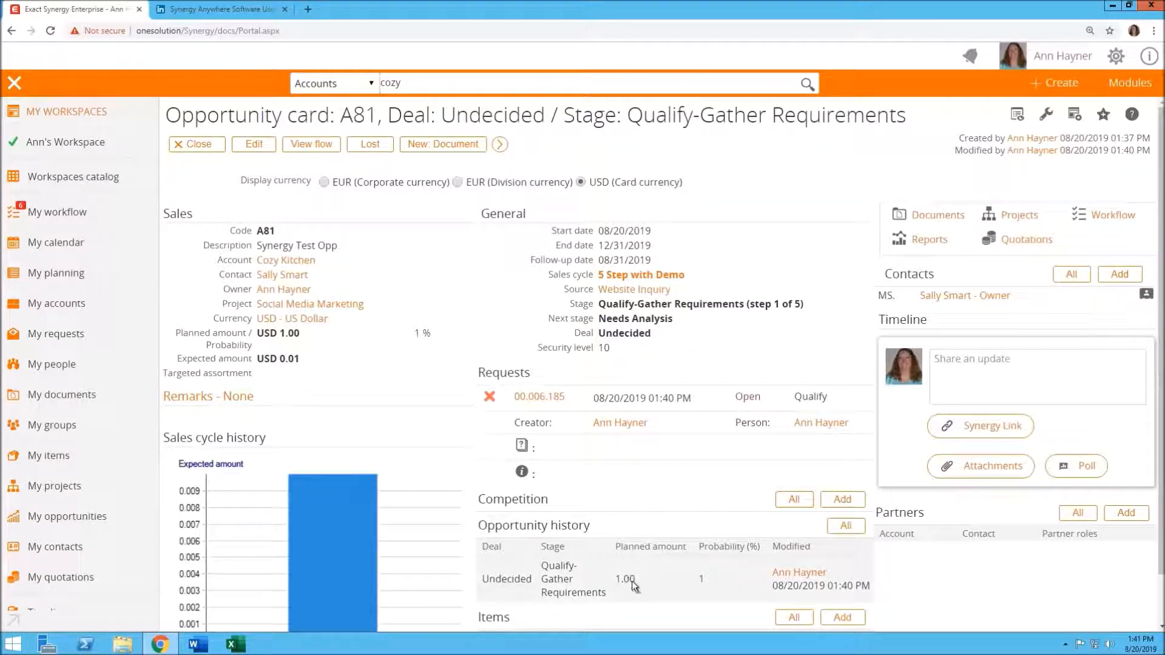
{"action": "scroll", "coordinate": [636, 606], "scroll_direction": "down", "scroll_amount": 1}
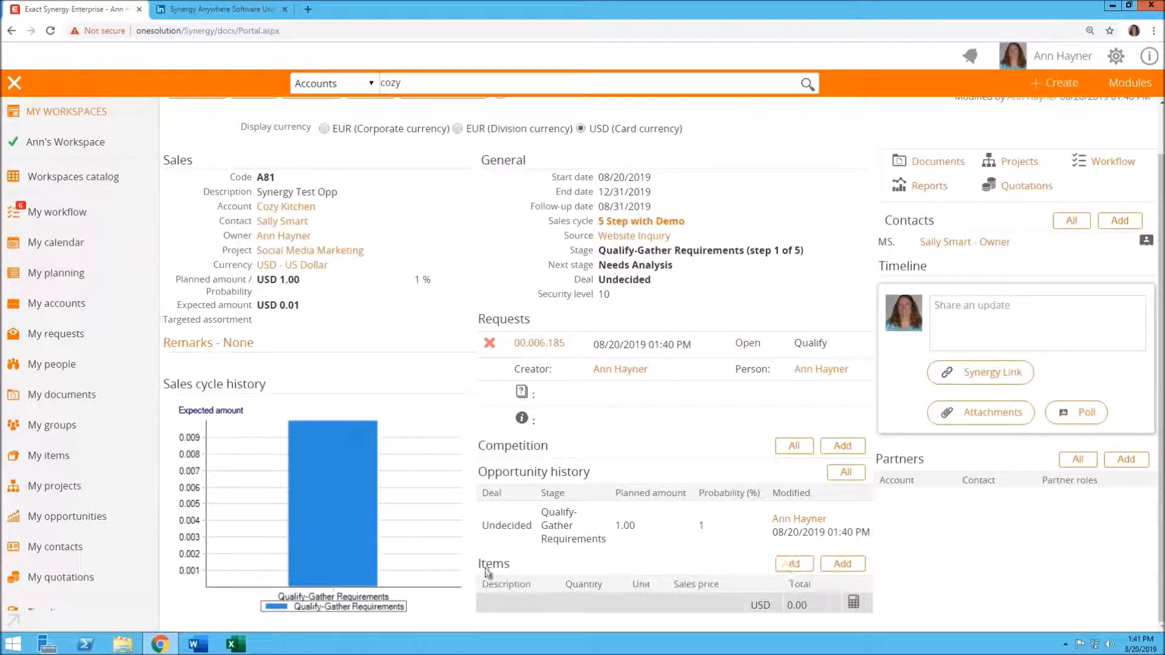
{"action": "left_click", "coordinate": [841, 564]}
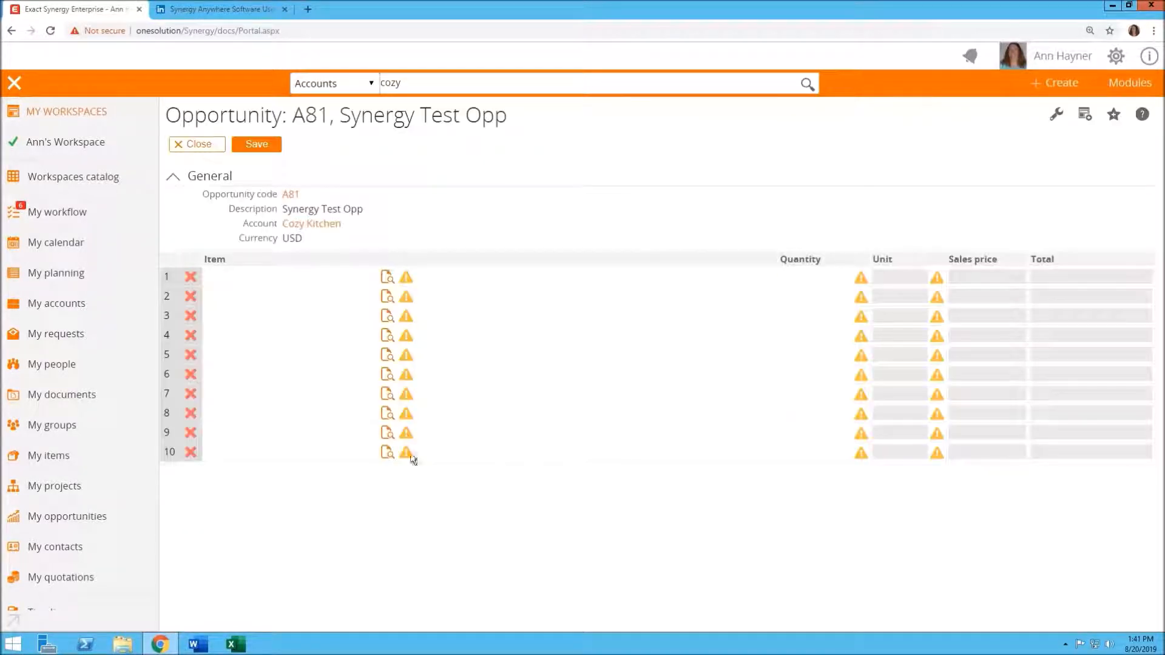
{"action": "left_click", "coordinate": [388, 280]}
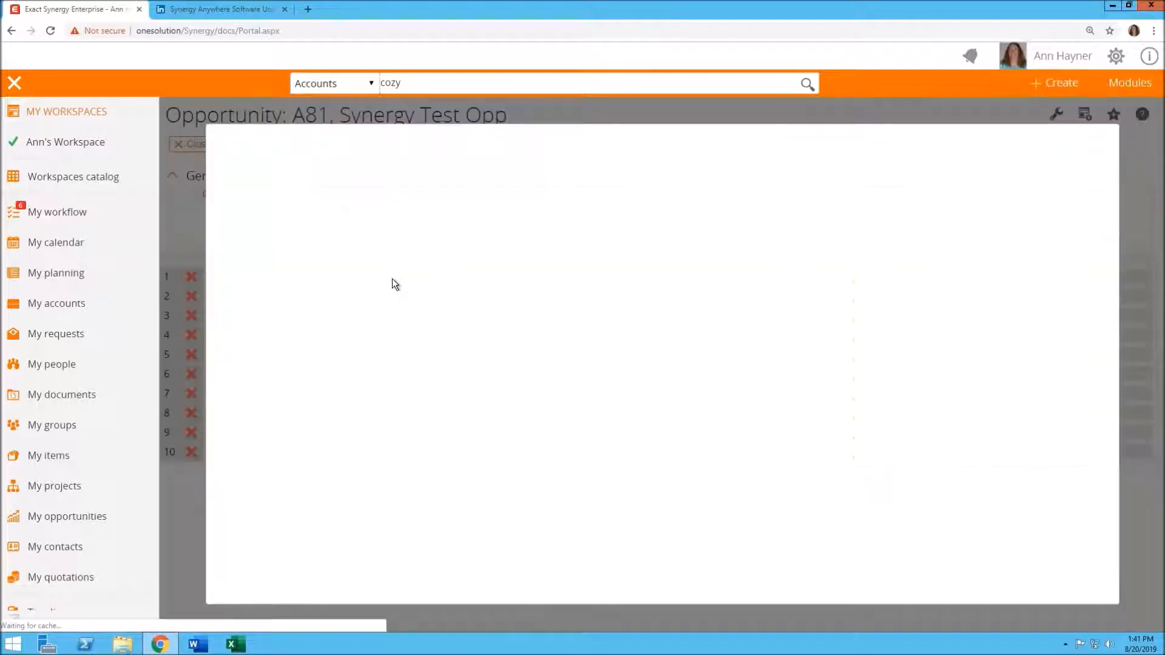
{"action": "type", "text": "tea"}
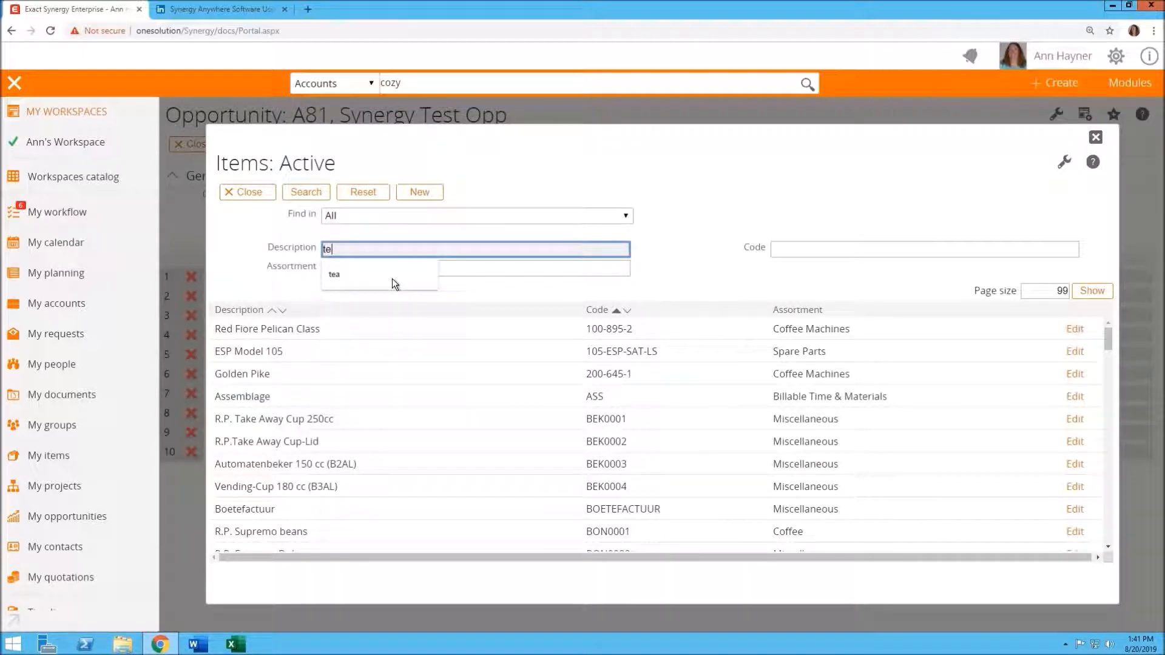
{"action": "key", "text": "Return"}
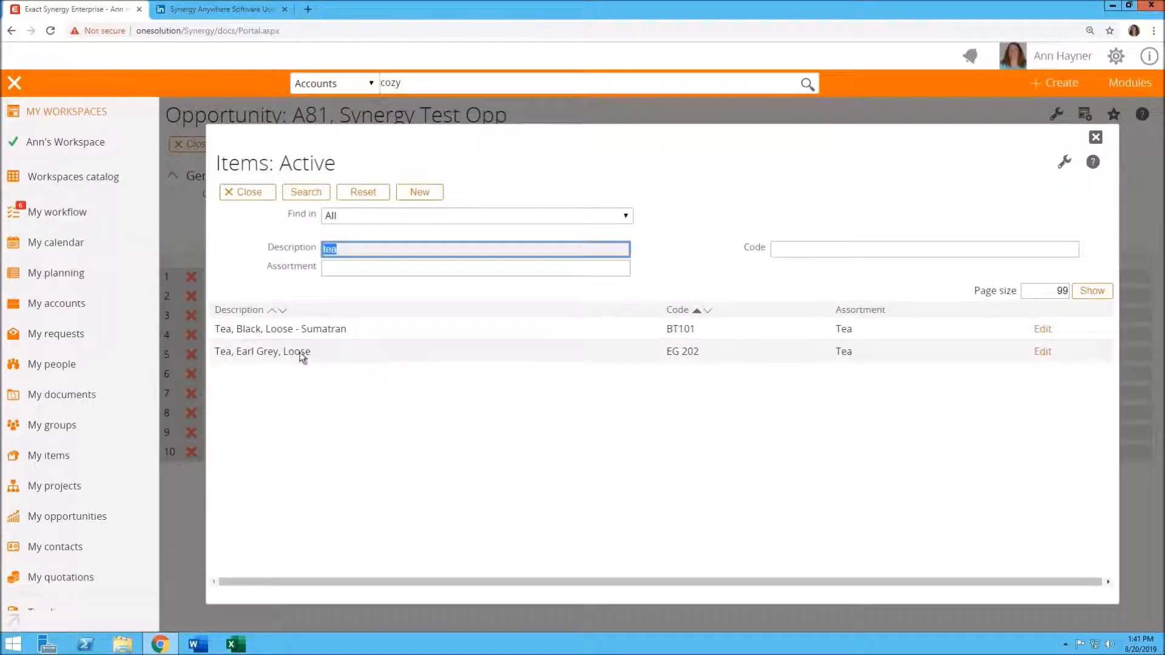
{"action": "left_click", "coordinate": [305, 354]}
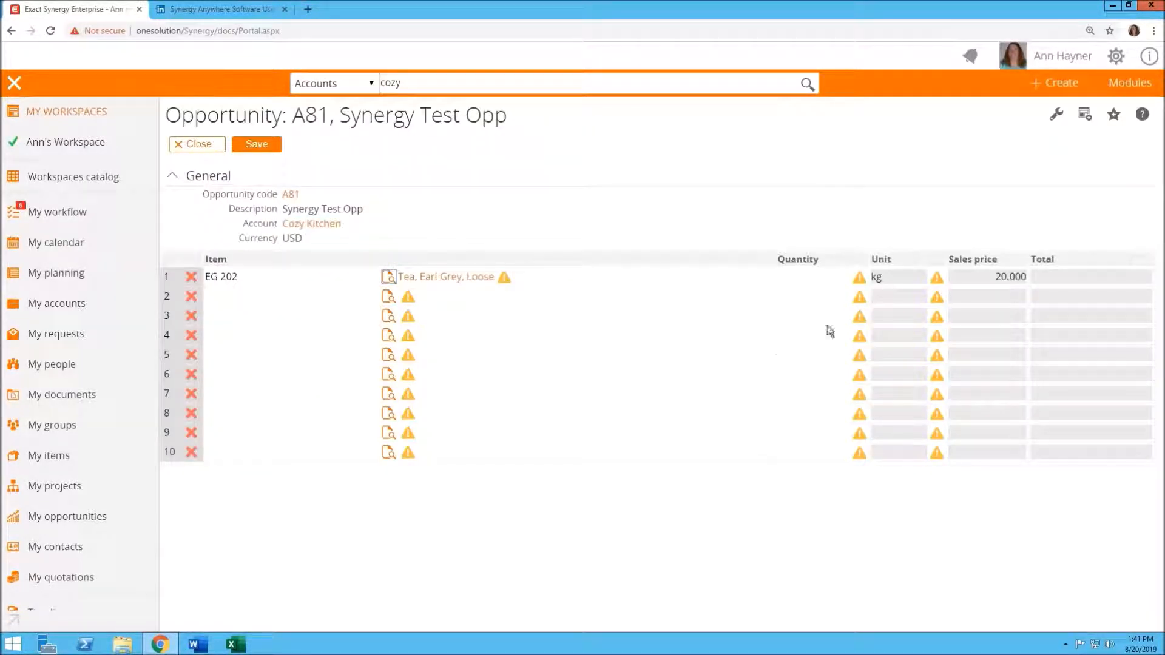
{"action": "left_click", "coordinate": [813, 277]}
{"action": "type", "text": "50.00"}
{"action": "key", "text": "Tab"}
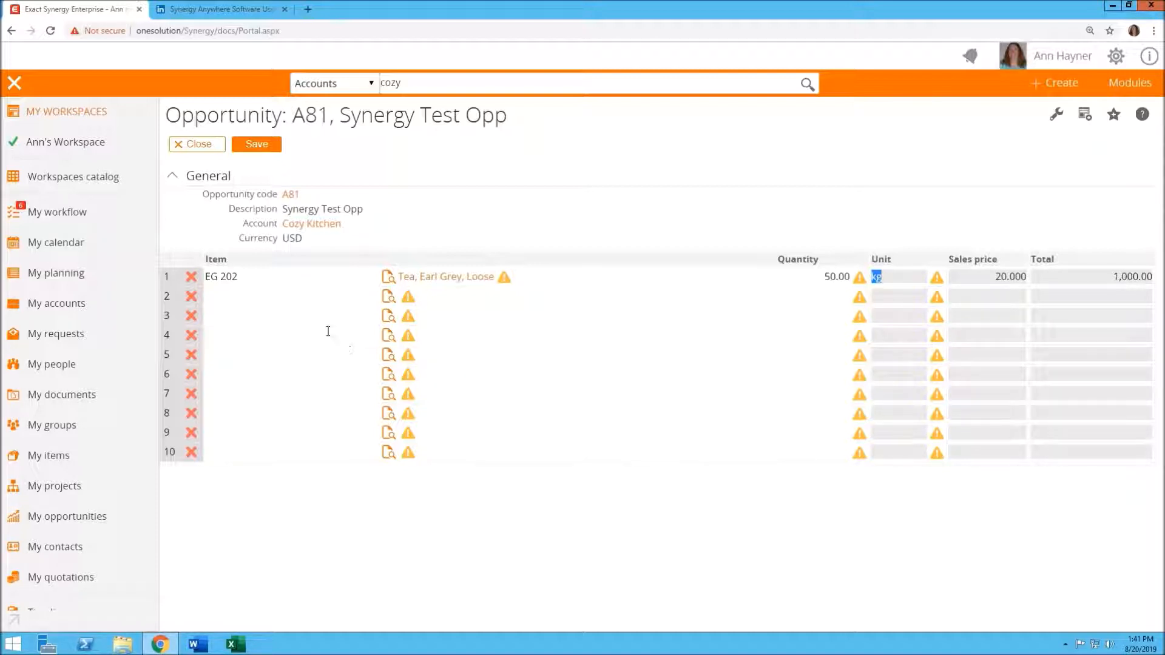
Add a second item line for Crumpets, Large, 12 pack with quantity 10 and save the item lines
{"action": "left_click", "coordinate": [388, 299]}
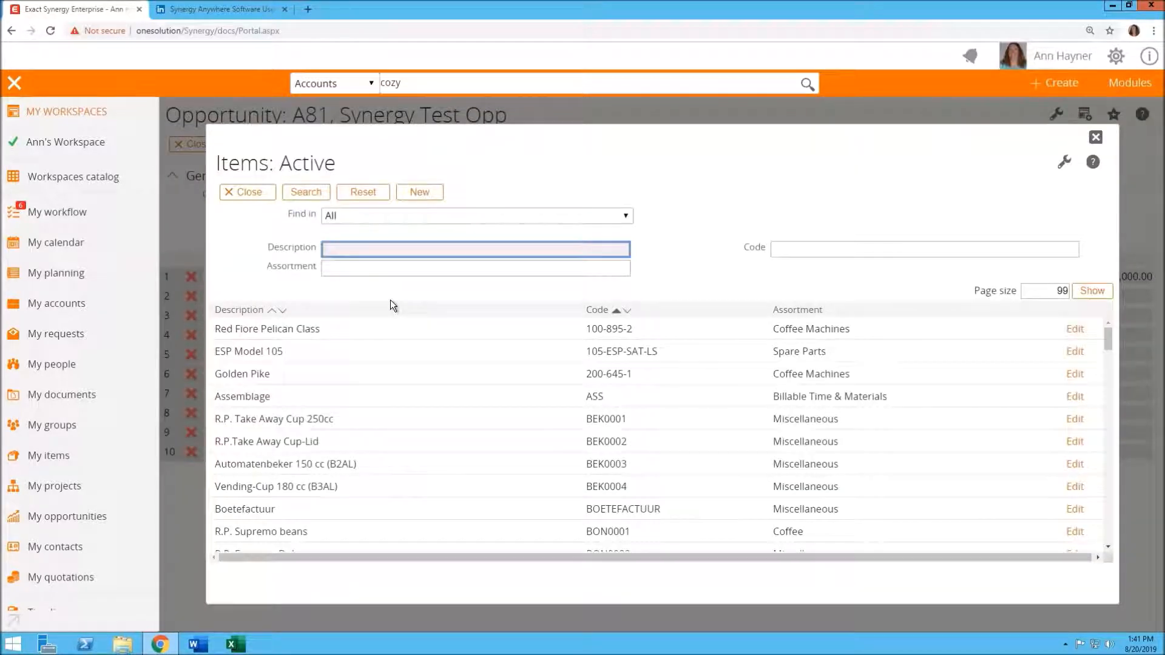
{"action": "type", "text": "cu"}
{"action": "key", "text": "BackSpace"}
{"action": "type", "text": "rum"}
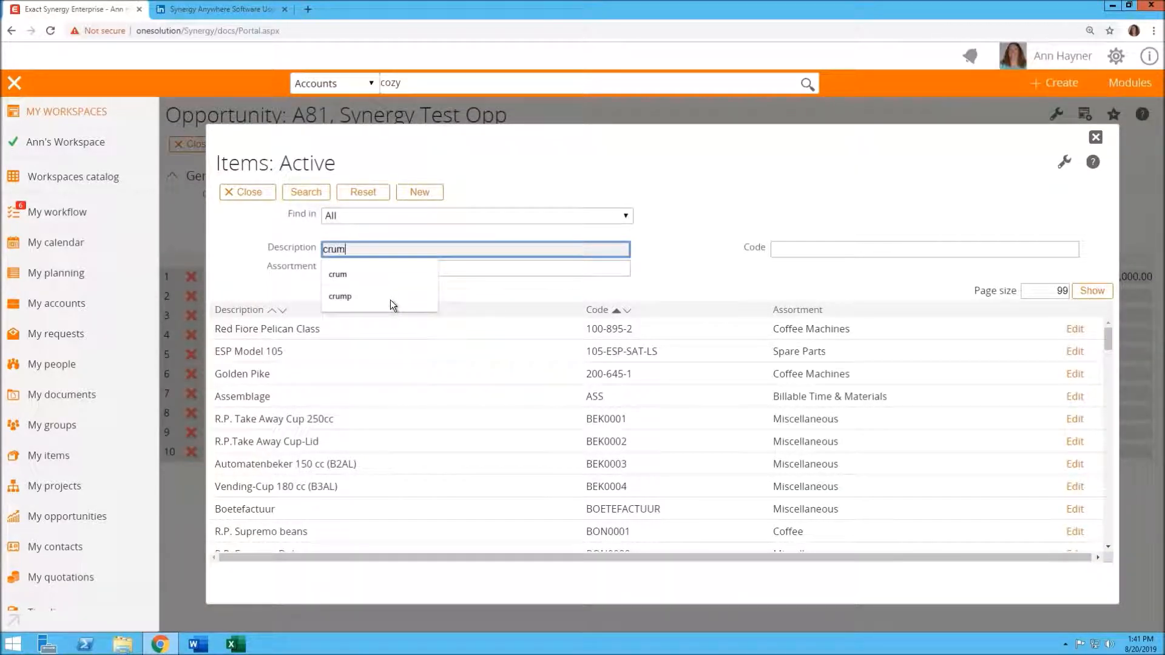
{"action": "key", "text": "Return"}
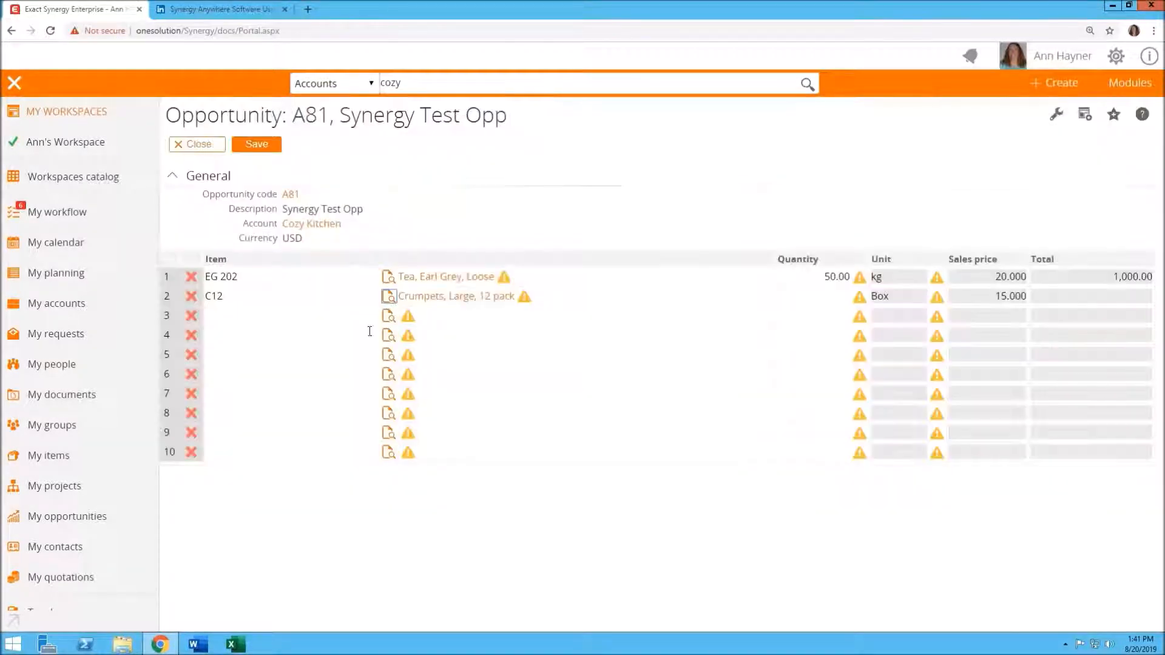
{"action": "left_click", "coordinate": [830, 301]}
{"action": "type", "text": "10"}
{"action": "key", "text": "Tab"}
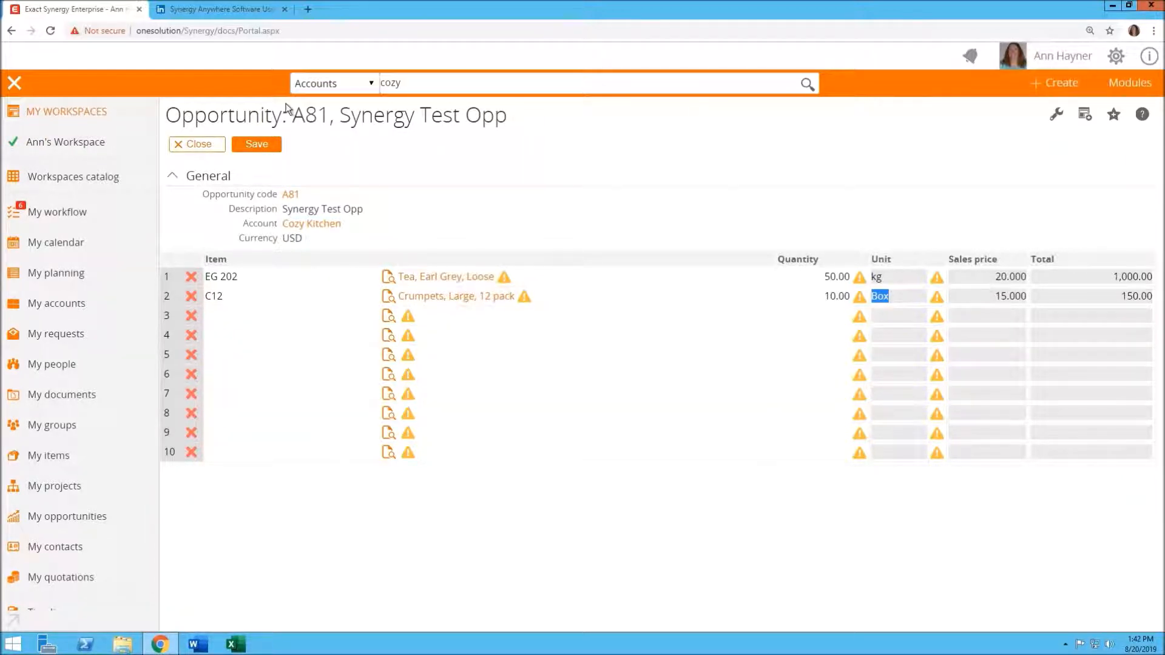
{"action": "left_click", "coordinate": [262, 148]}
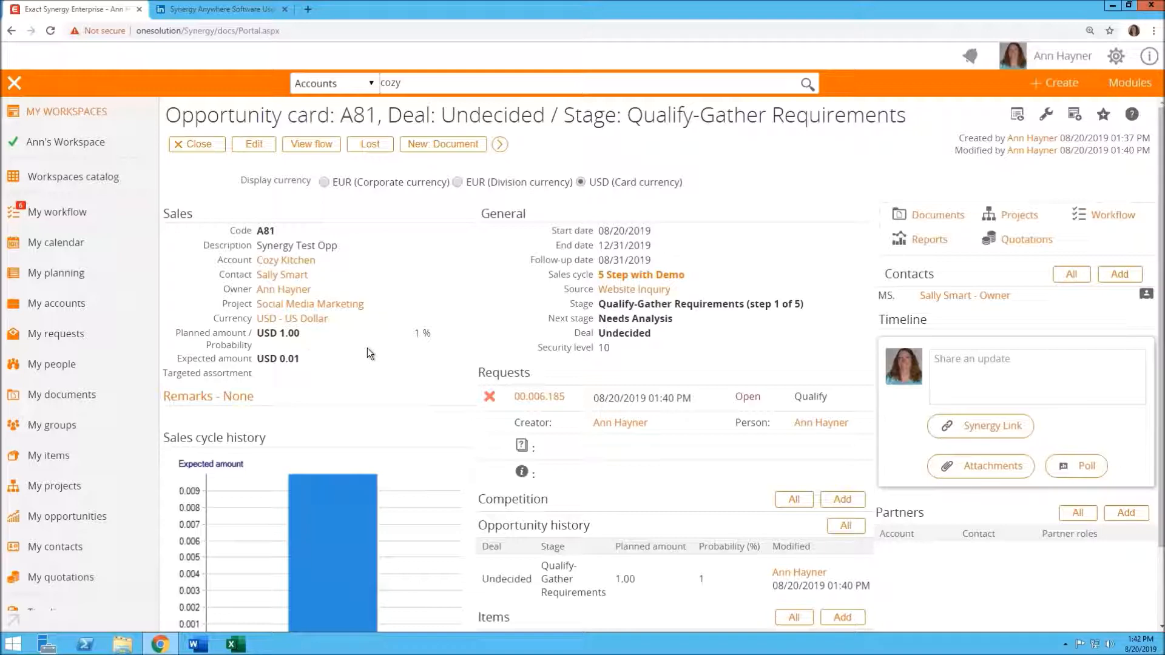
Update the opportunity's planned amount from the item lines total
{"action": "scroll", "coordinate": [455, 467], "scroll_direction": "down", "scroll_amount": 2}
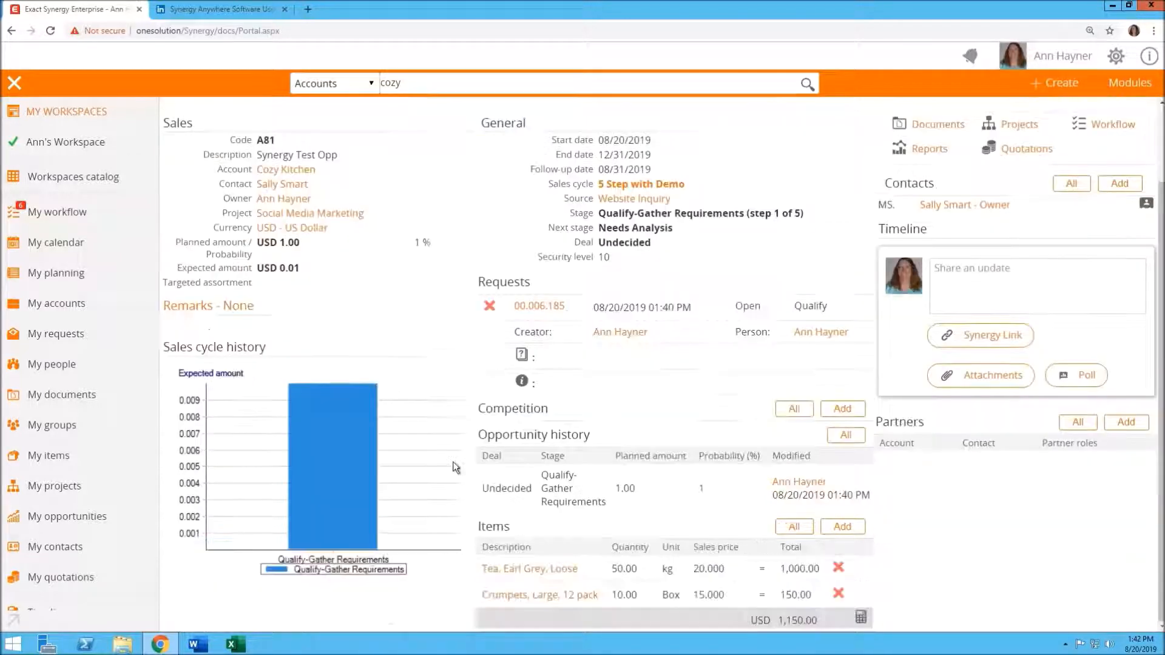
{"action": "left_click", "coordinate": [861, 619]}
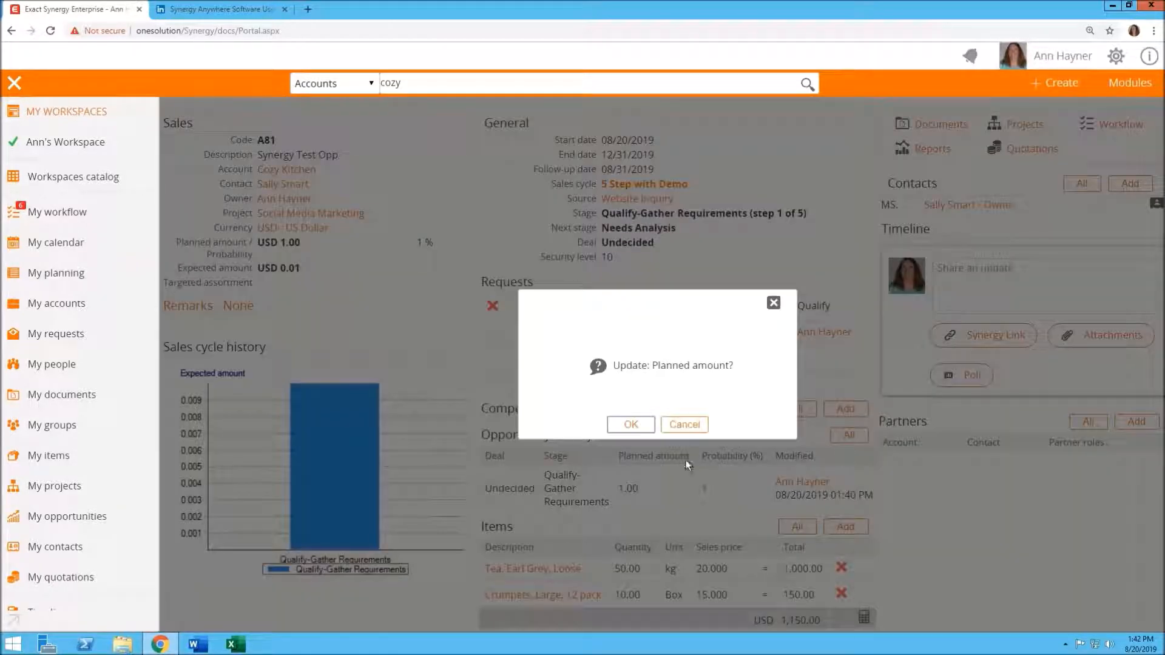
{"action": "left_click", "coordinate": [631, 426]}
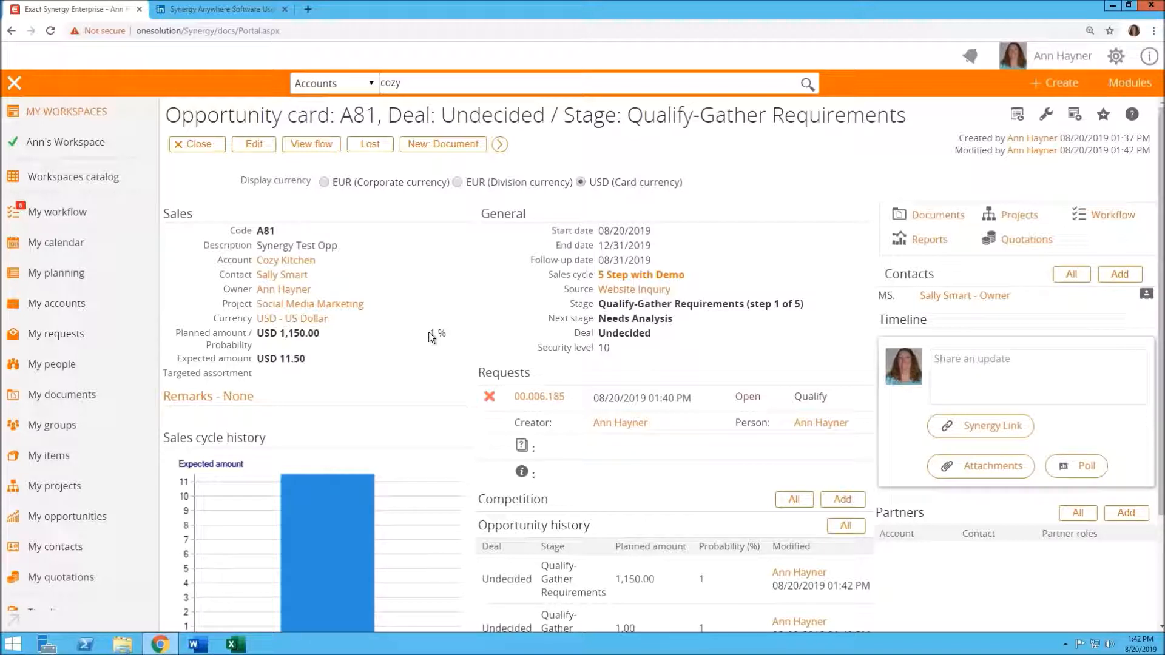
{"action": "triple_click", "coordinate": [378, 387]}
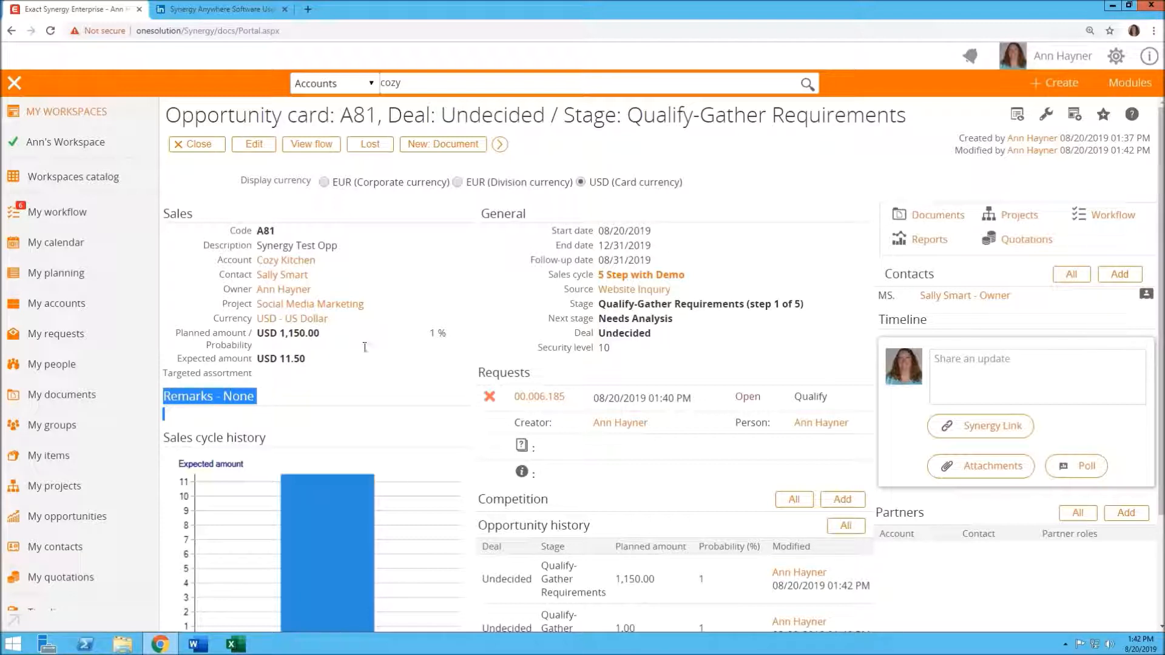
{"action": "left_click", "coordinate": [329, 370]}
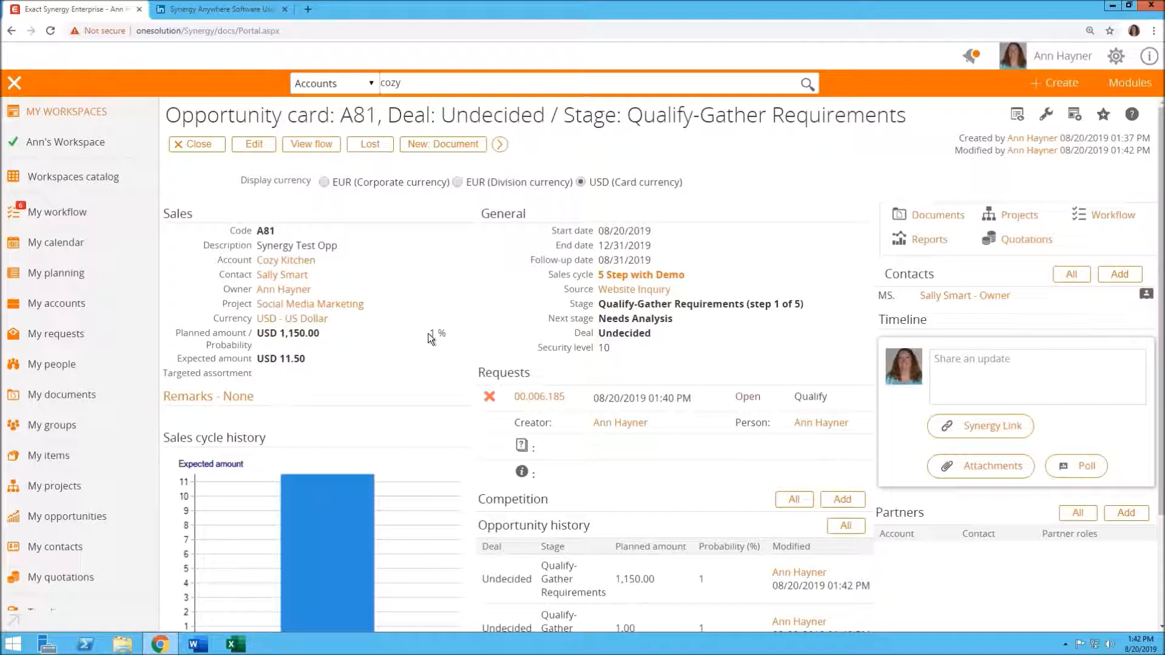
{"action": "left_click_drag", "start_coordinate": [430, 334], "coordinate": [448, 334]}
{"action": "left_click", "coordinate": [389, 354]}
{"action": "scroll", "coordinate": [333, 388], "scroll_direction": "down", "scroll_amount": 2}
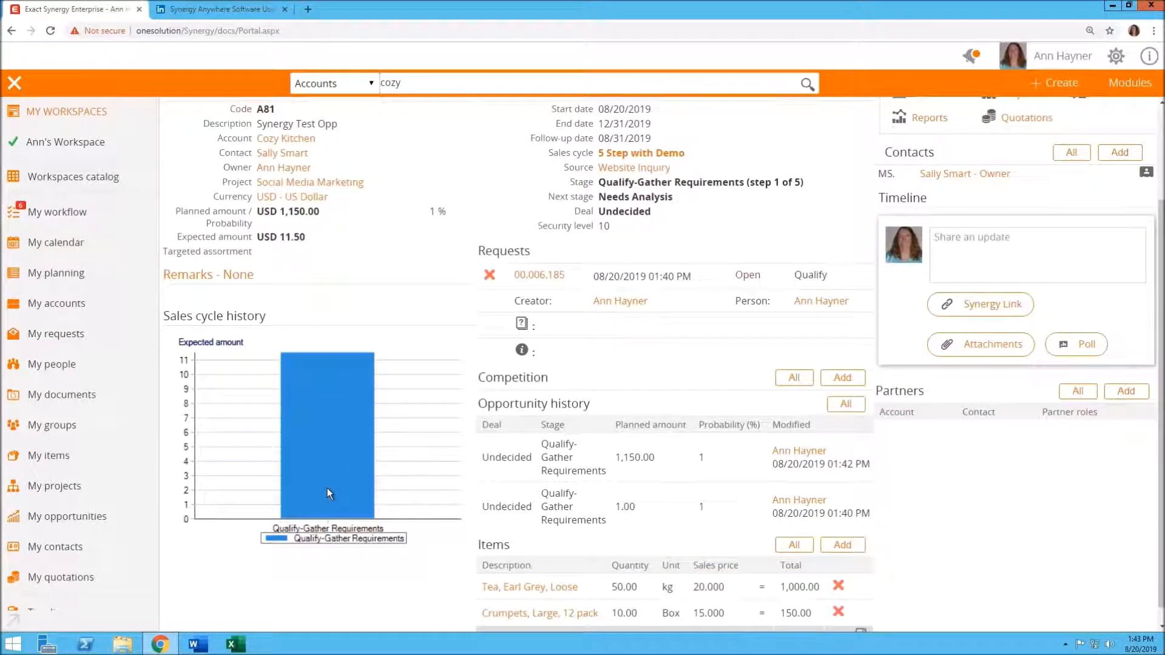
{"action": "scroll", "coordinate": [327, 488], "scroll_direction": "up", "scroll_amount": 2}
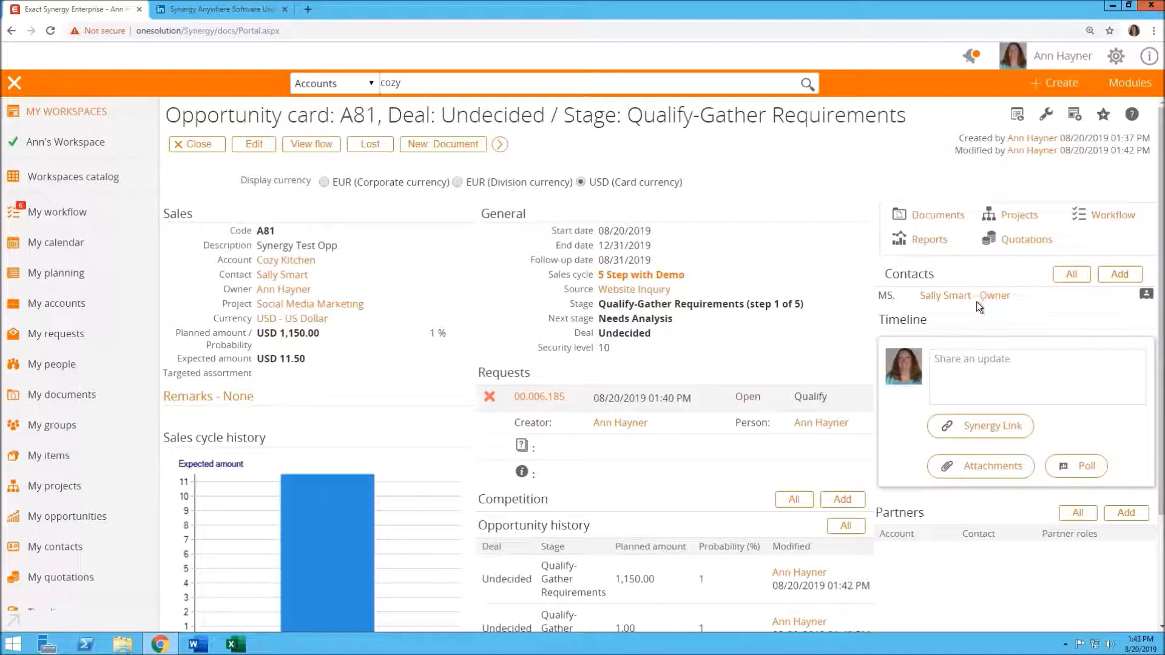
Add the General Manager contact to the opportunity with the Influencer contact role and save
{"action": "left_click", "coordinate": [1121, 274]}
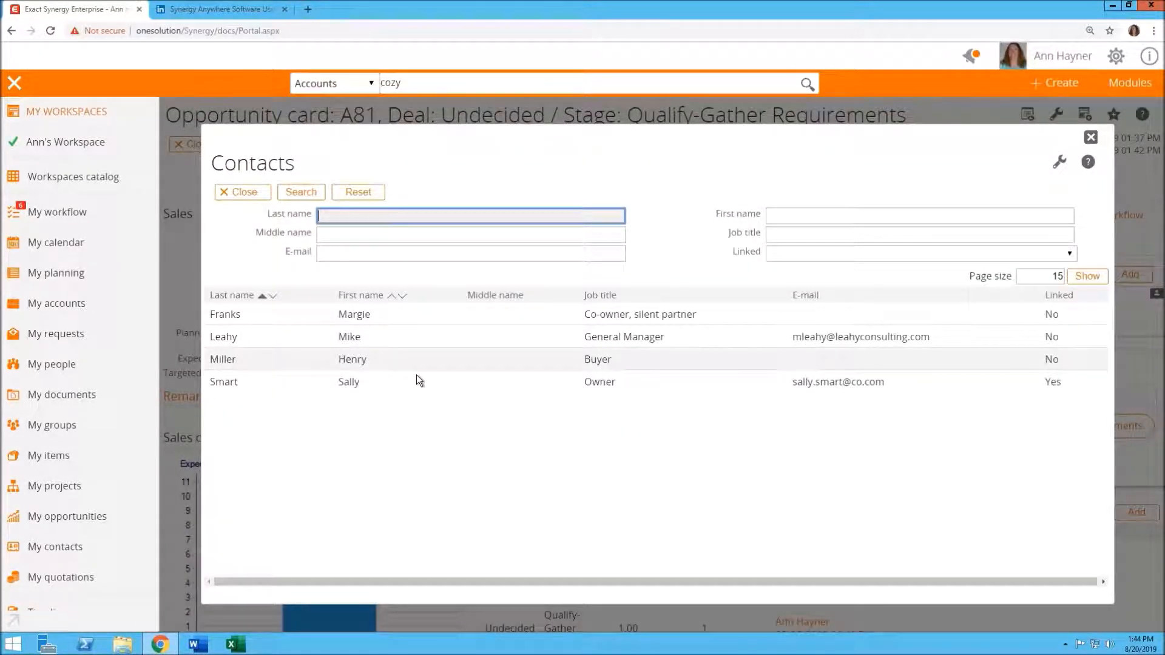
{"action": "left_click", "coordinate": [398, 339]}
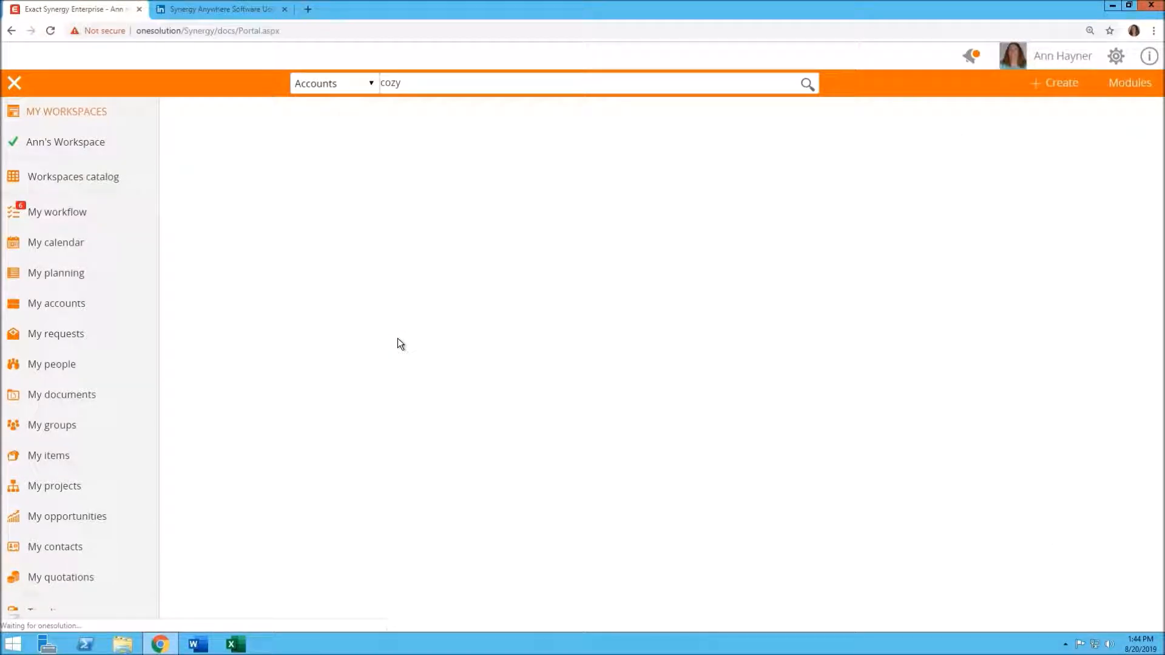
{"action": "left_click", "coordinate": [399, 208]}
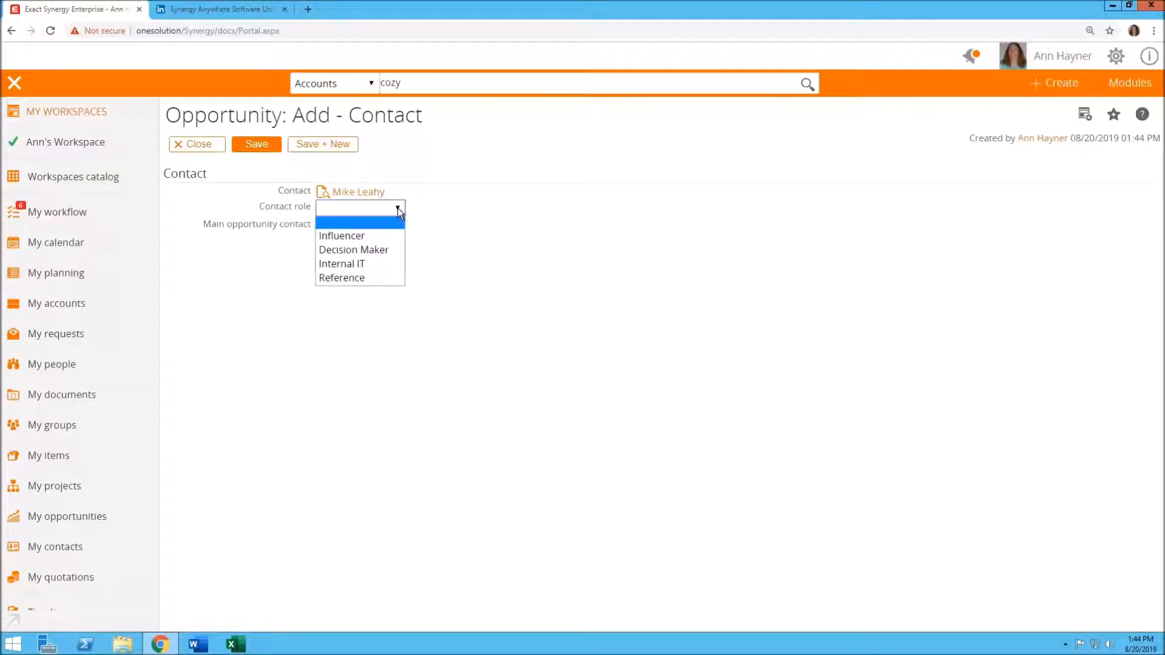
{"action": "left_click", "coordinate": [371, 264]}
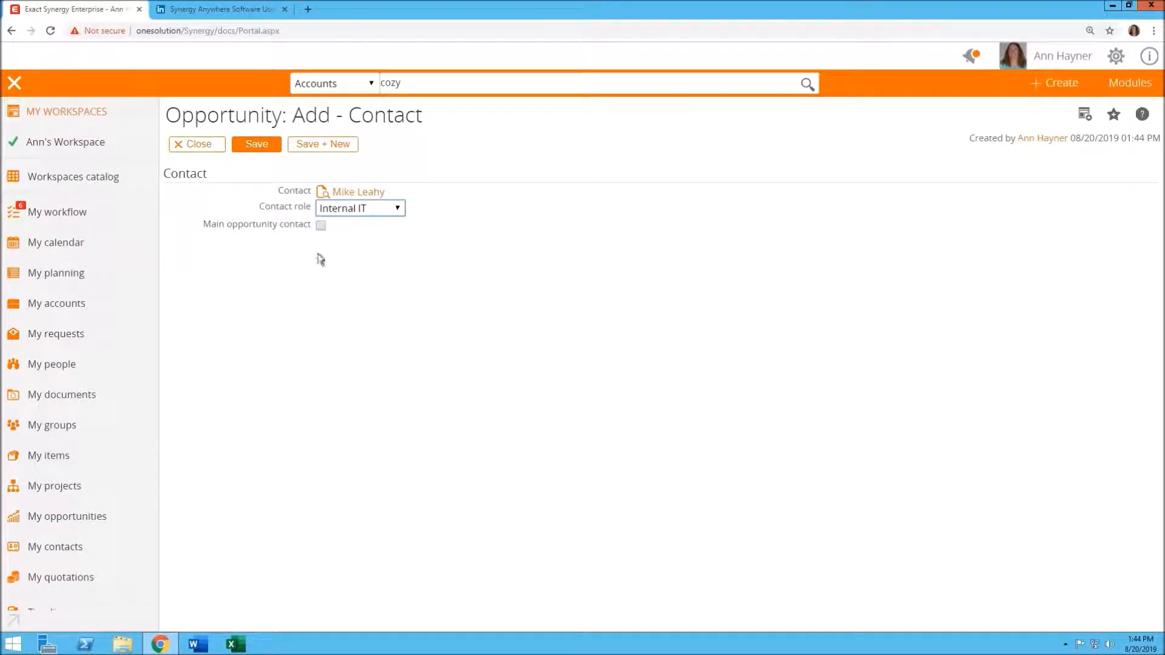
{"action": "left_click", "coordinate": [398, 208]}
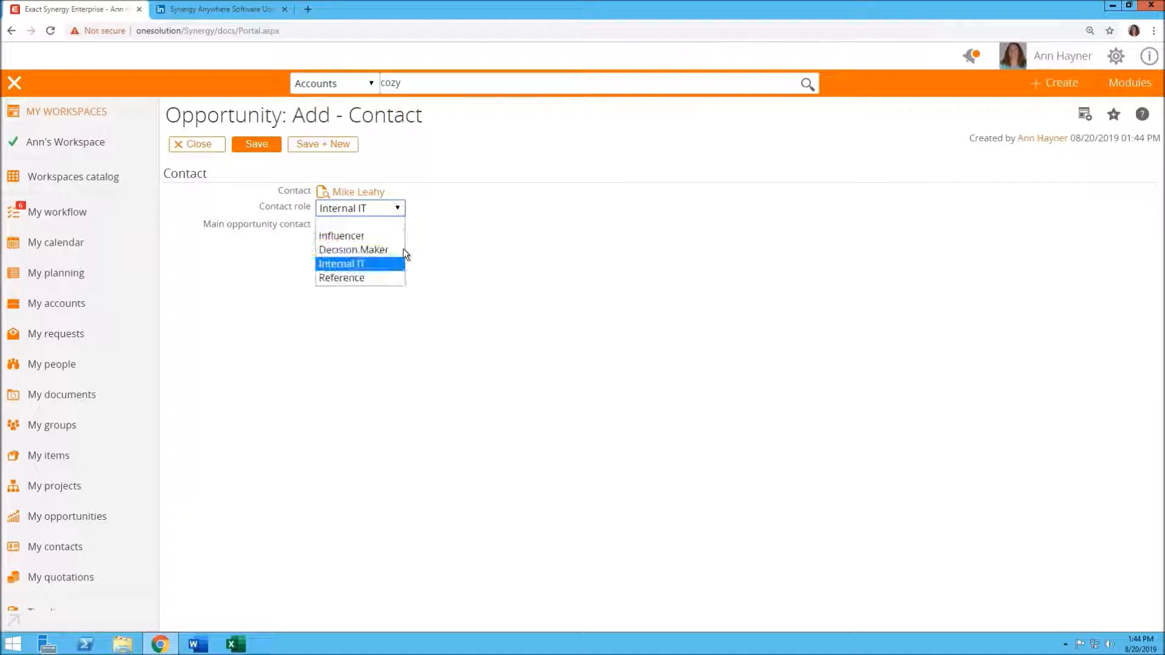
{"action": "left_click", "coordinate": [370, 236]}
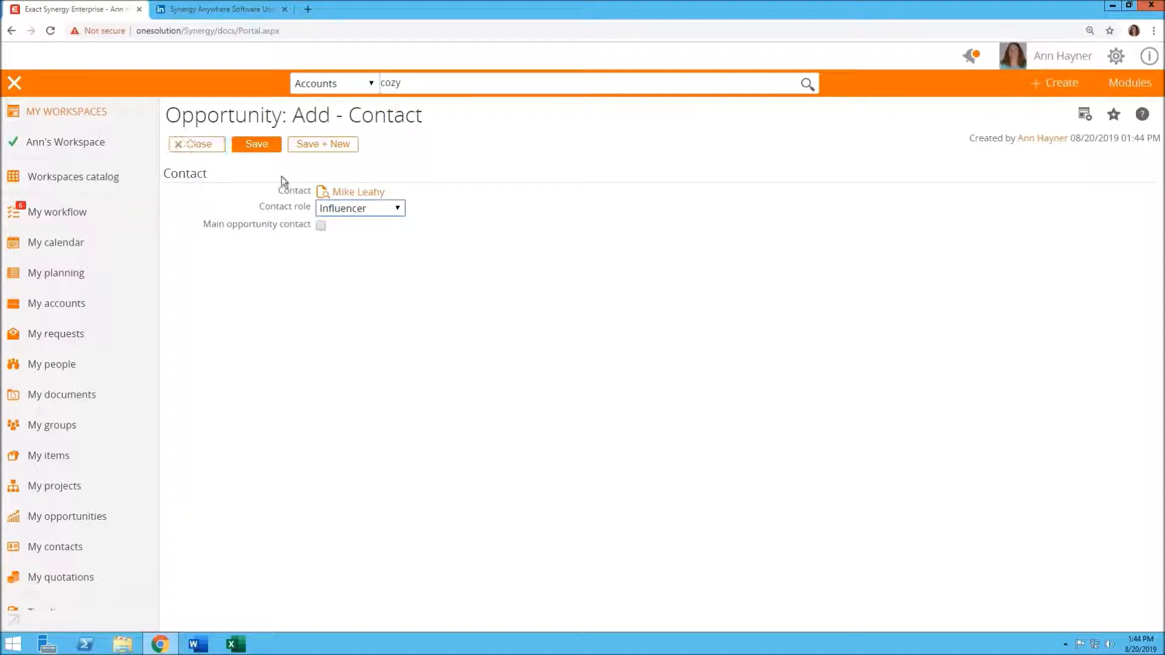
{"action": "left_click", "coordinate": [398, 212]}
{"action": "left_click", "coordinate": [398, 212]}
{"action": "left_click", "coordinate": [256, 145]}
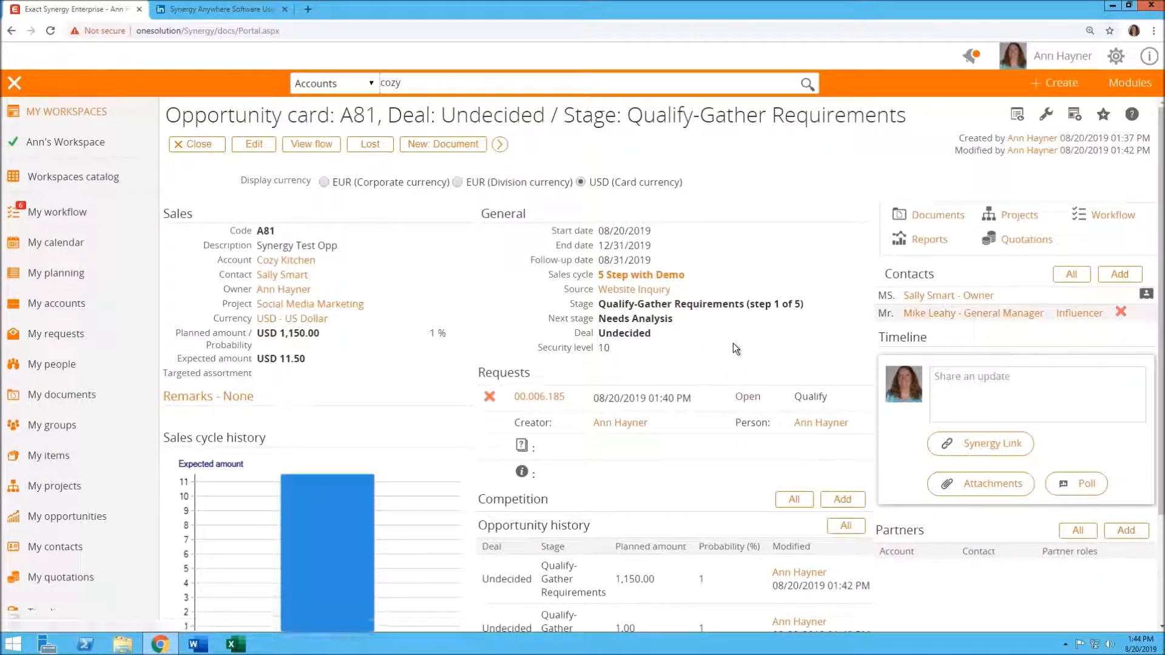
Add SNS Bank, an Associate account, as a partner with its contact and the Influencer partner role, and save it
{"action": "scroll", "coordinate": [728, 341], "scroll_direction": "down", "scroll_amount": 1}
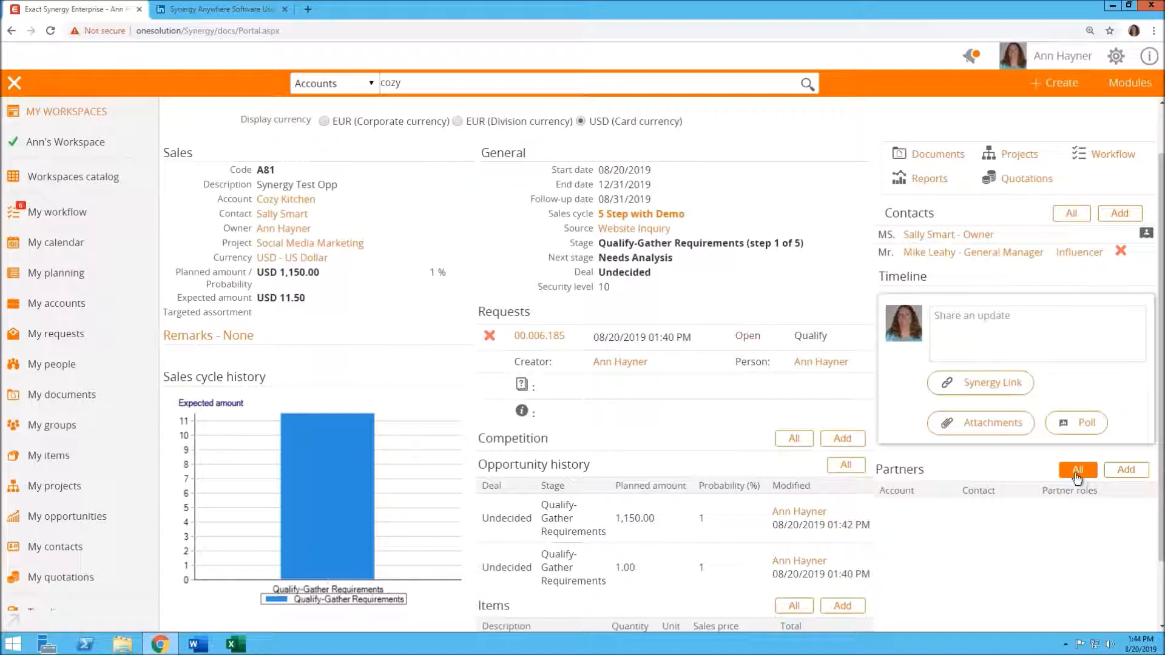
{"action": "left_click", "coordinate": [1127, 470]}
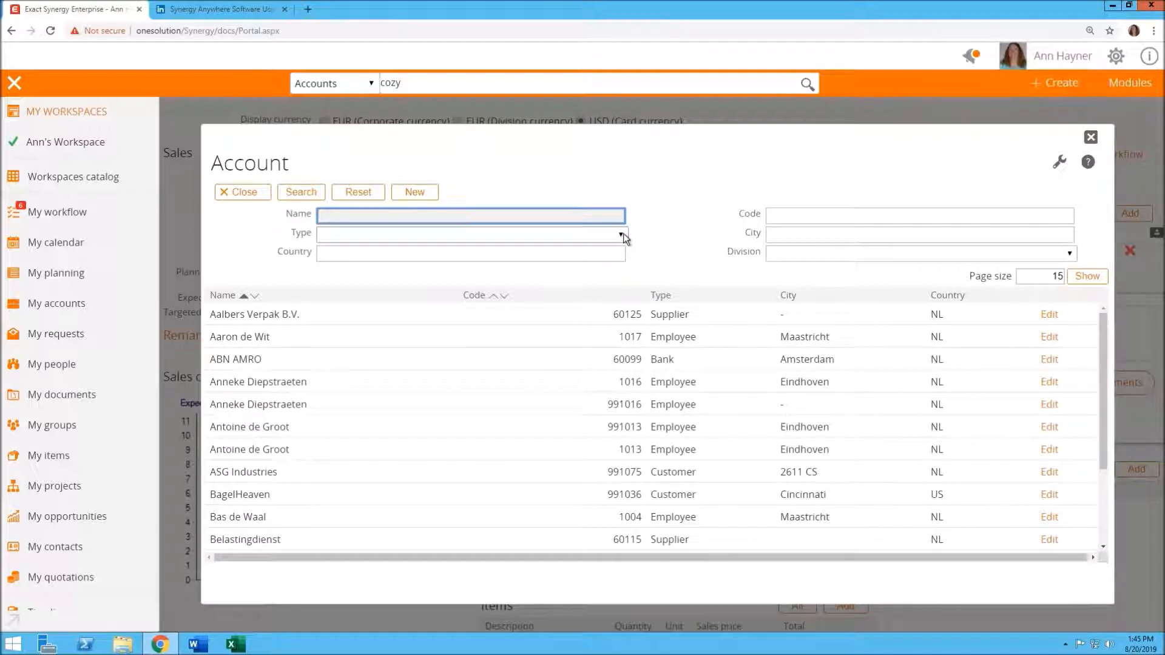
{"action": "left_click", "coordinate": [624, 235]}
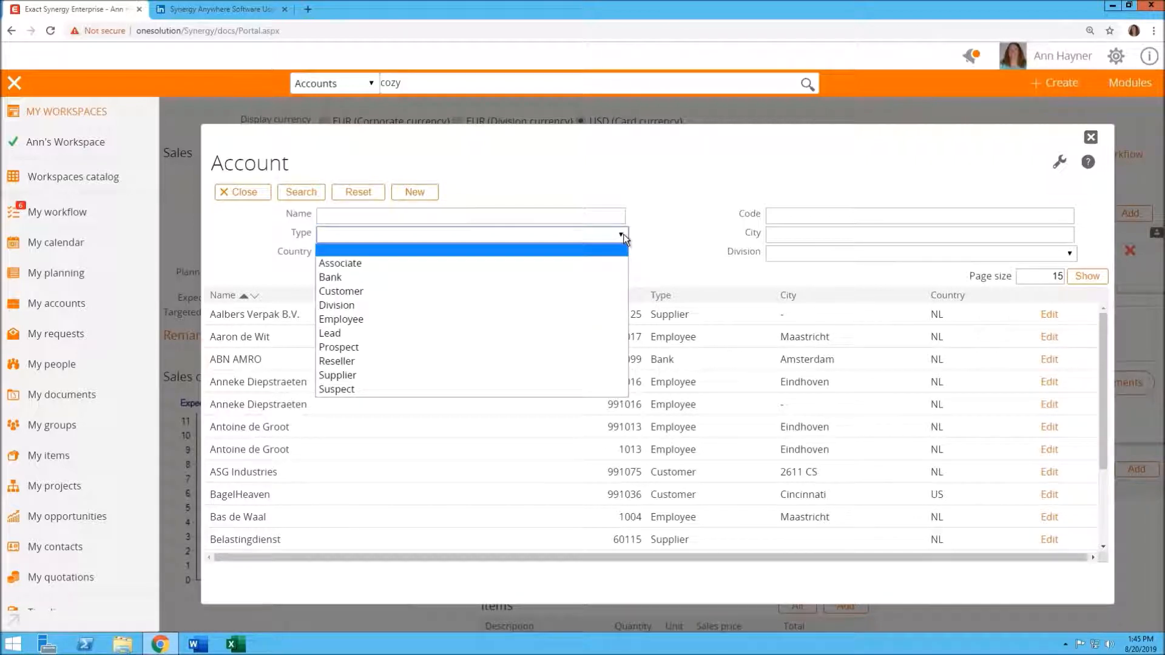
{"action": "left_click", "coordinate": [341, 266]}
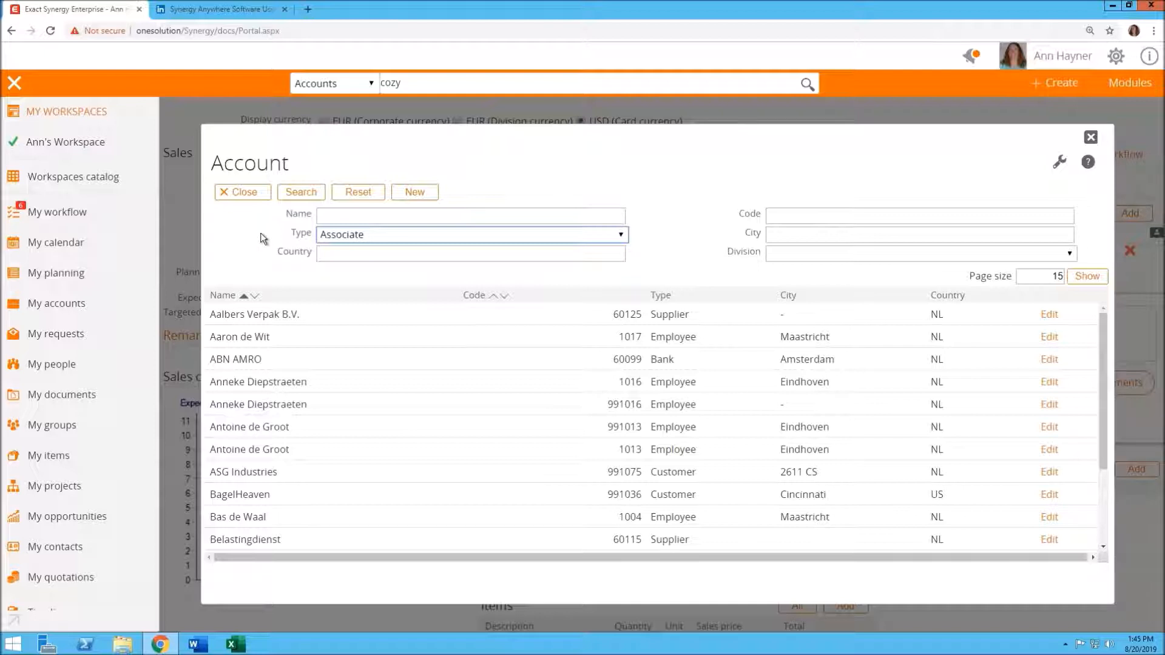
{"action": "left_click", "coordinate": [301, 193]}
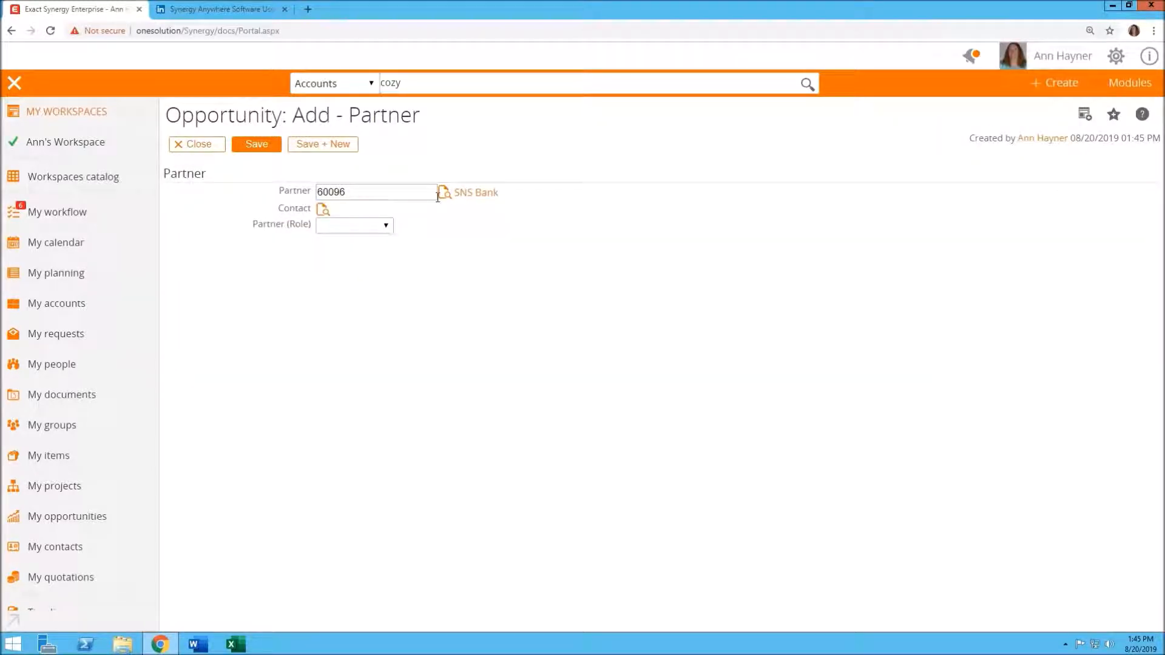
{"action": "left_click", "coordinate": [323, 210]}
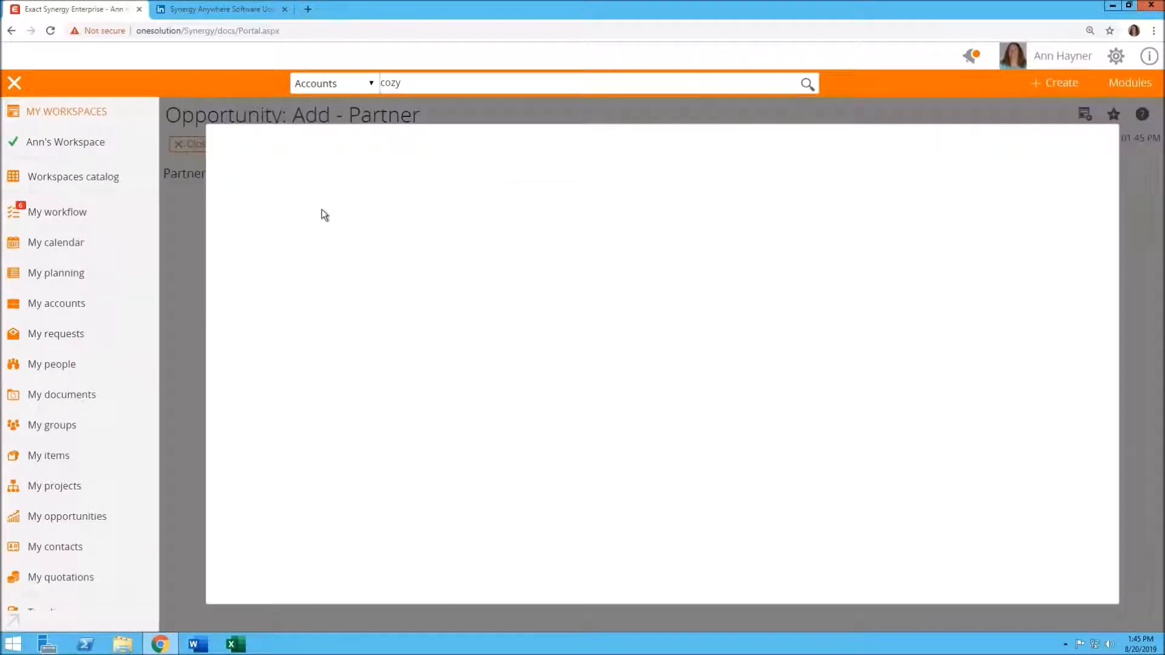
{"action": "left_click", "coordinate": [410, 317]}
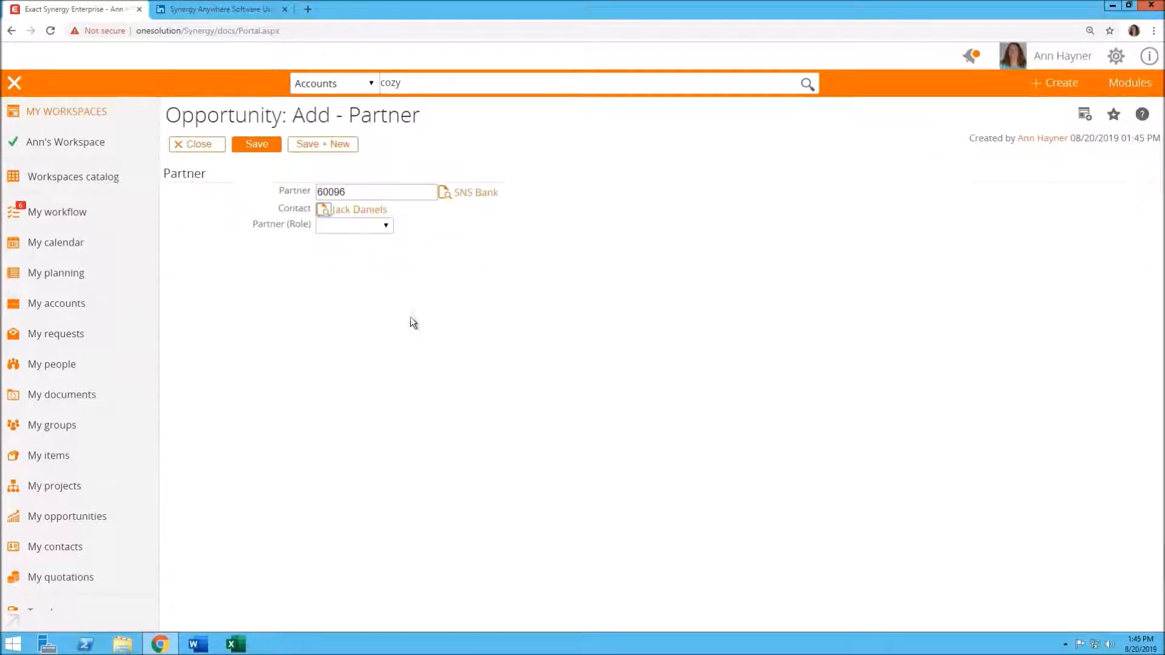
{"action": "left_click", "coordinate": [386, 225]}
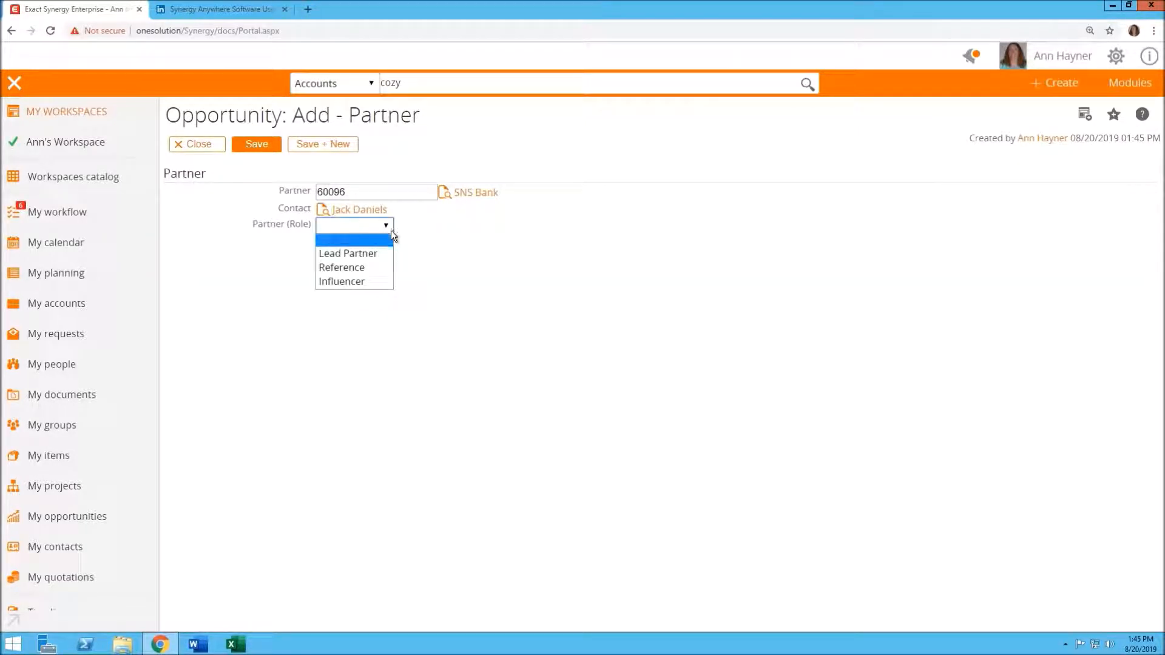
{"action": "left_click", "coordinate": [362, 283]}
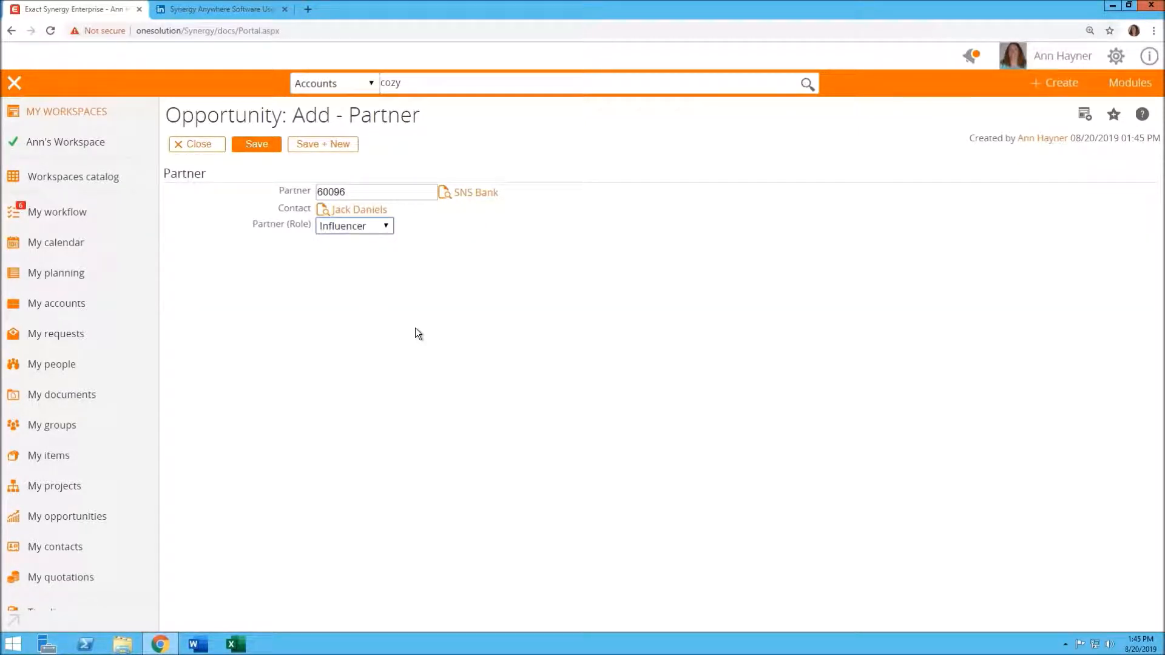
{"action": "left_click", "coordinate": [255, 155]}
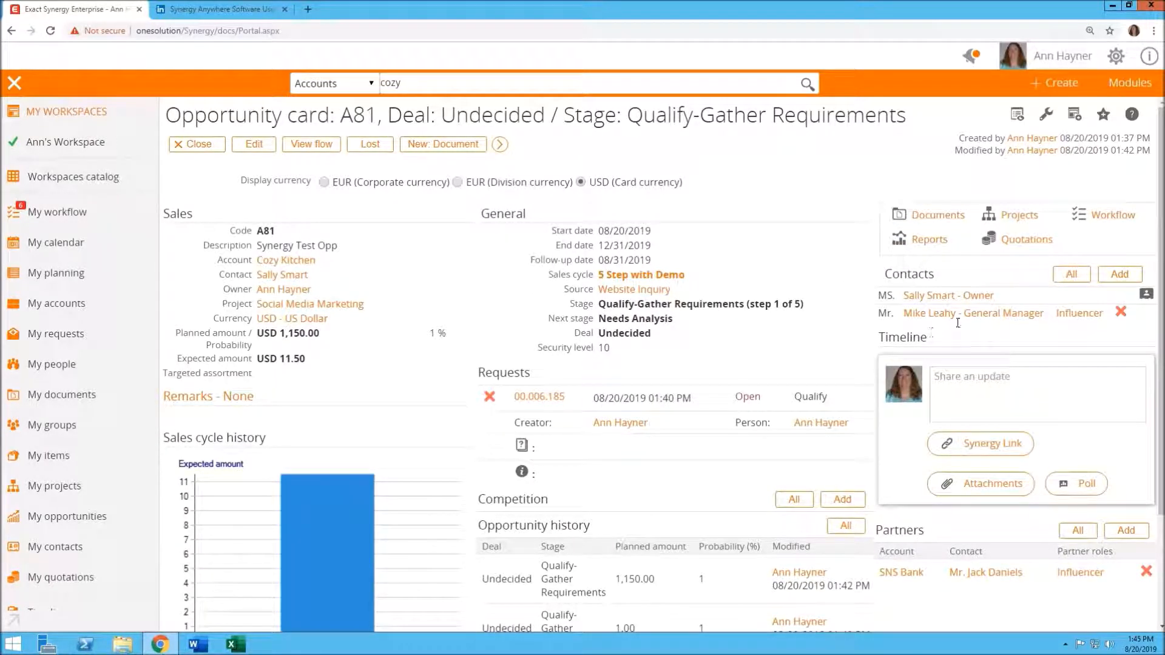
Start adding a competitor and pick the supplier account Costa Rican Coffee Importers
{"action": "scroll", "coordinate": [966, 530], "scroll_direction": "down", "scroll_amount": 1}
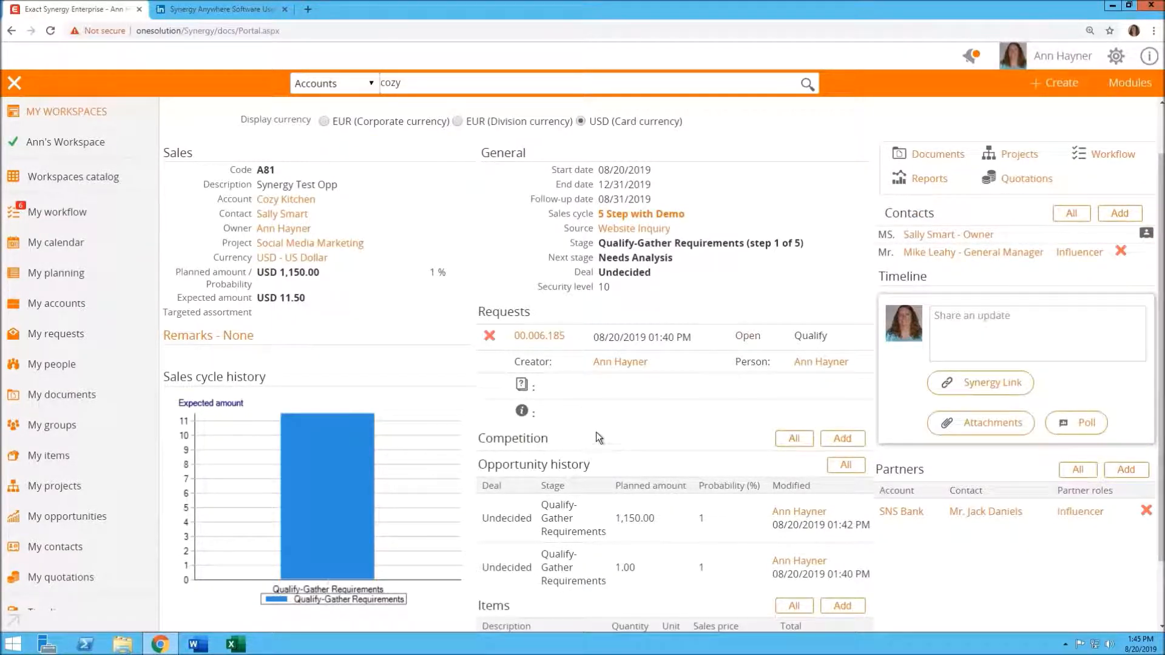
{"action": "left_click", "coordinate": [841, 443]}
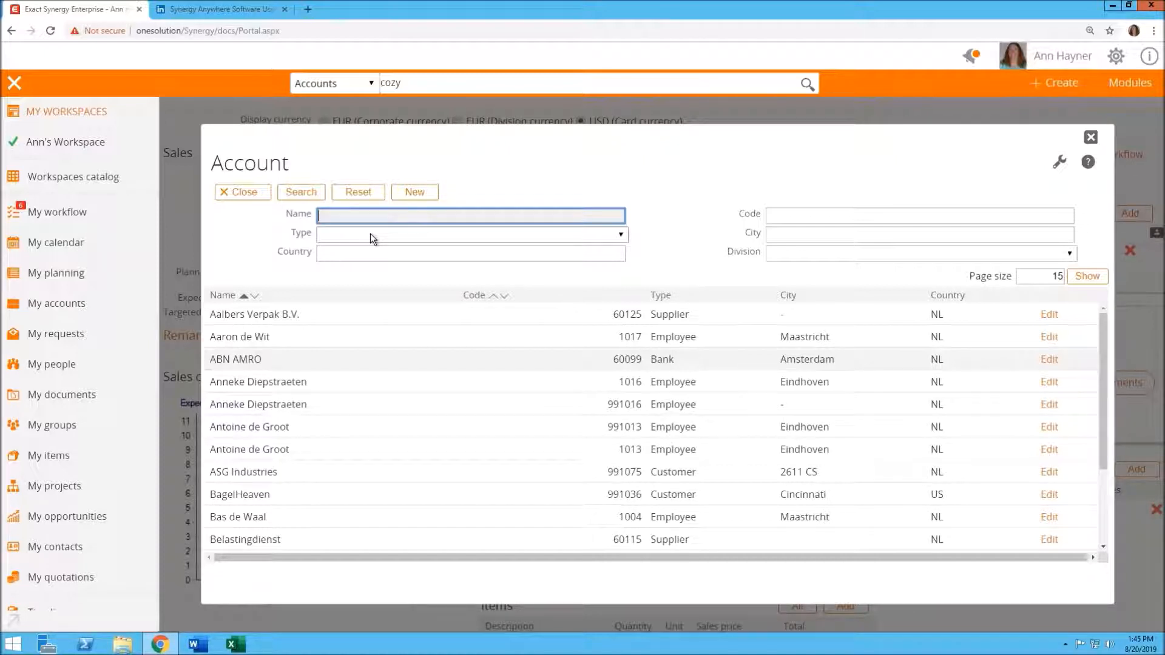
{"action": "left_click", "coordinate": [621, 234]}
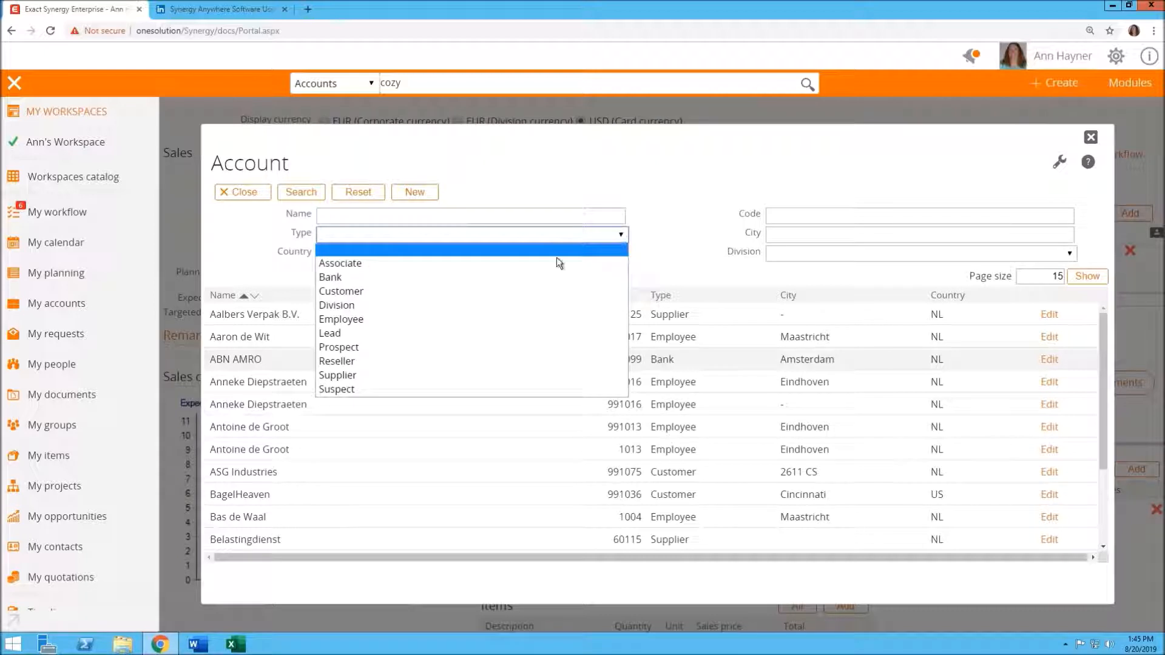
{"action": "left_click", "coordinate": [357, 375]}
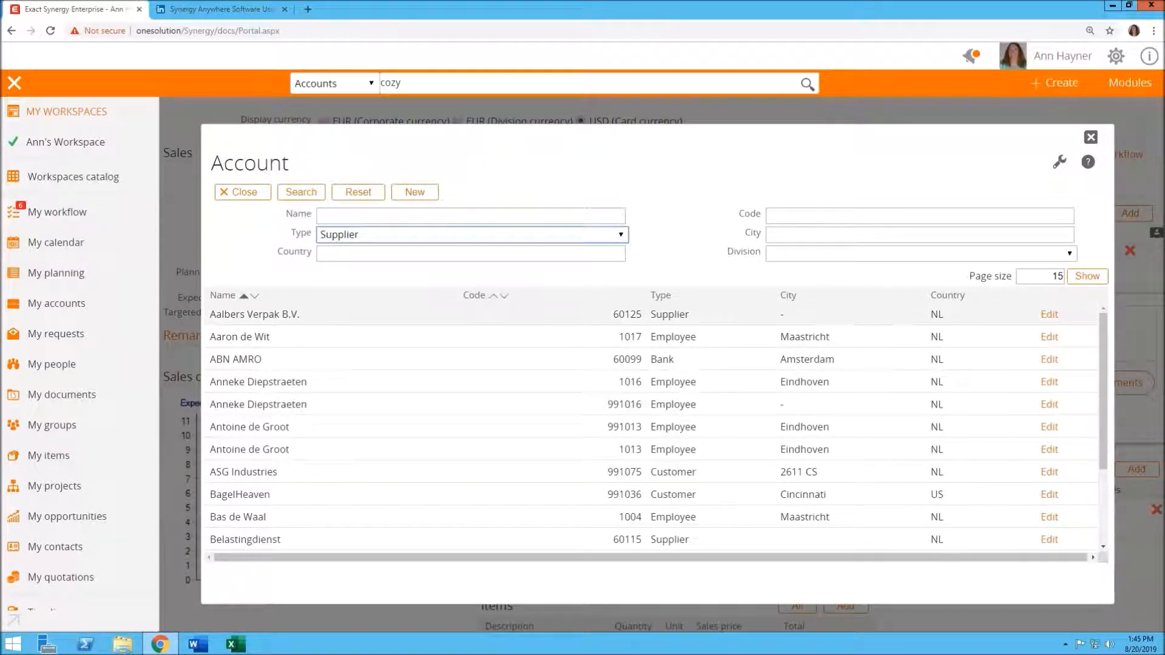
{"action": "left_click", "coordinate": [301, 192]}
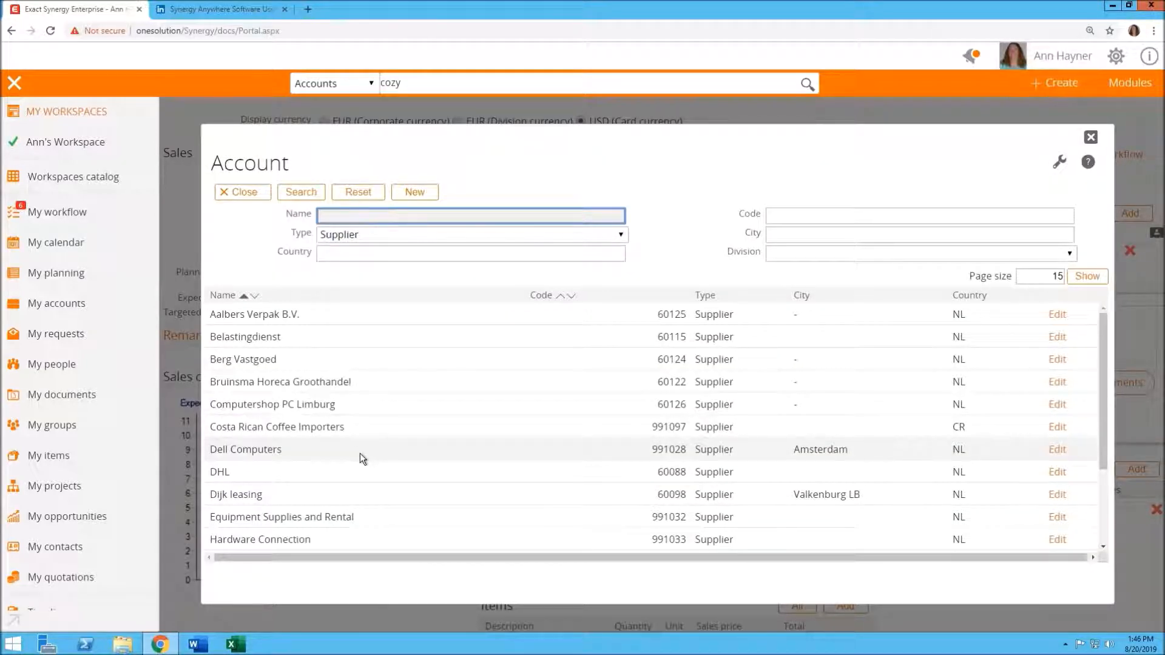
{"action": "left_click", "coordinate": [349, 425]}
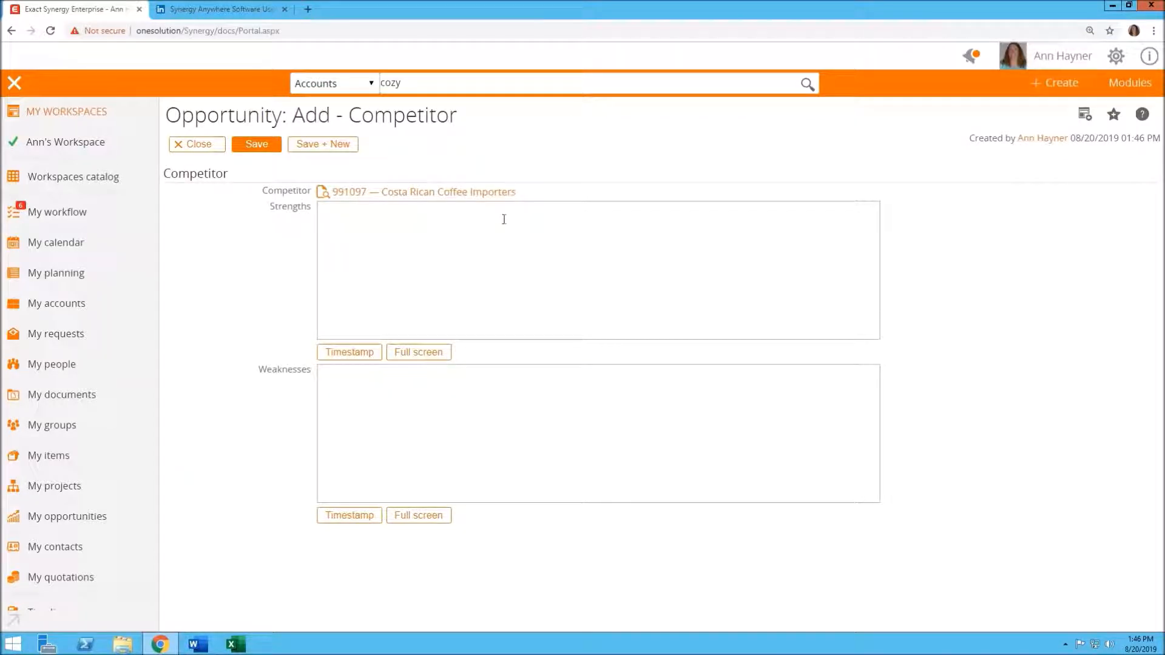
Enter the competitor's strengths as "Has this strength of delivery on time" and weaknesses as "Product fails regularly", then save
{"action": "left_click", "coordinate": [341, 234]}
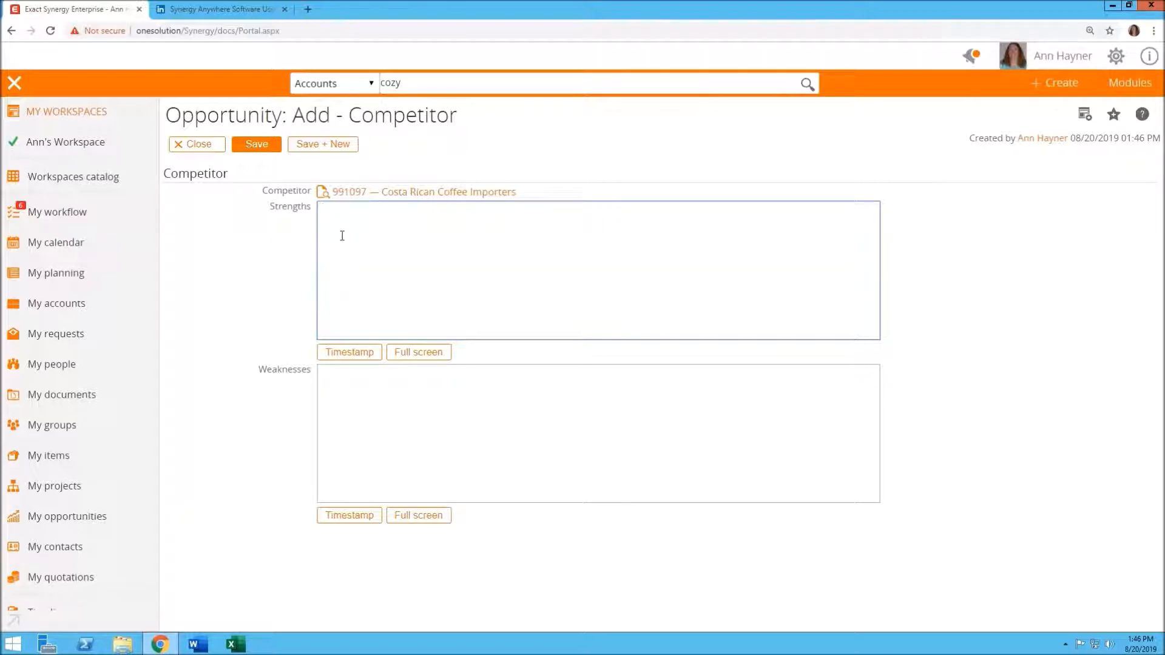
{"action": "type", "text": "Has this strength of delivery on time"}
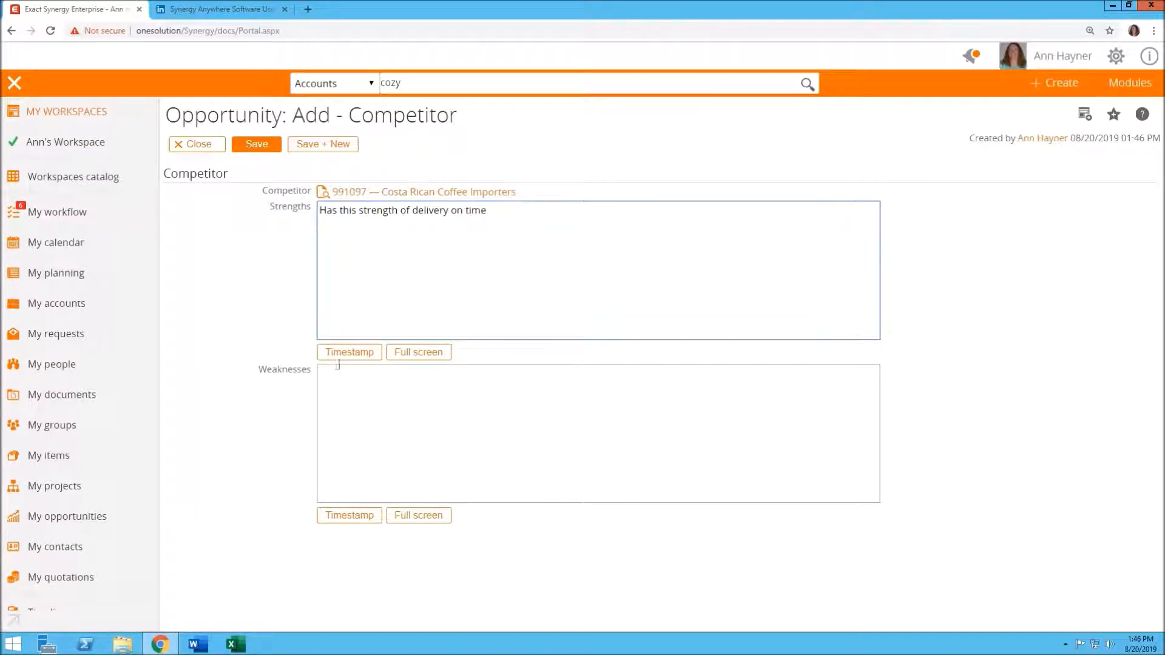
{"action": "left_click", "coordinate": [346, 387]}
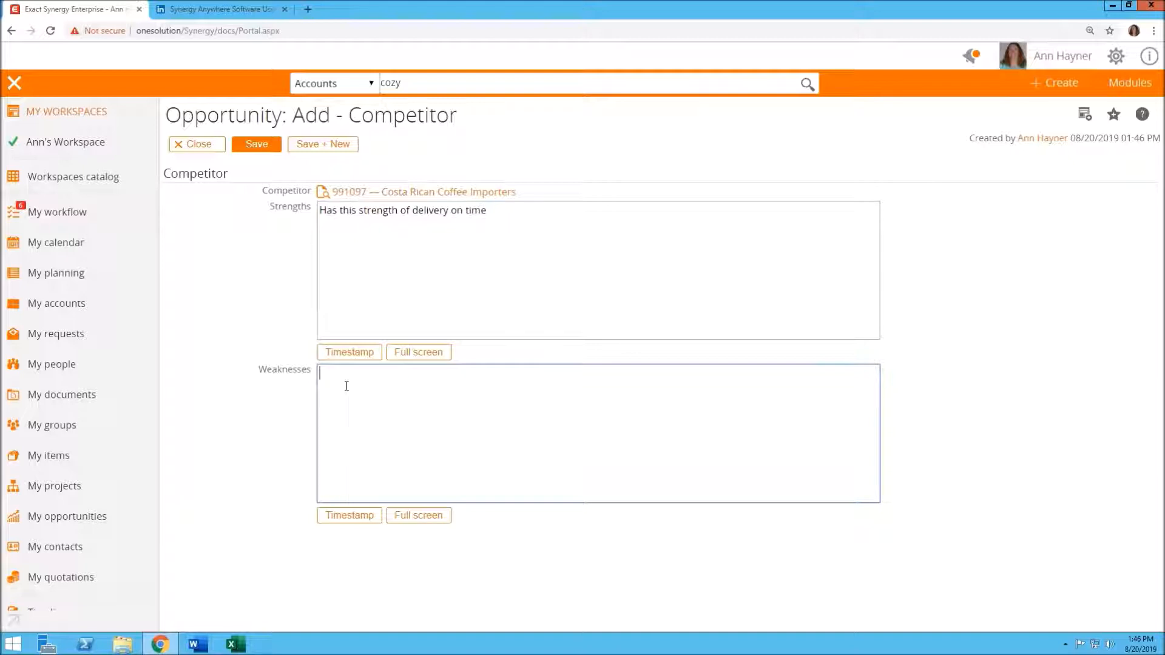
{"action": "type", "text": "Product fails rebgularly"}
{"action": "left_click", "coordinate": [265, 146]}
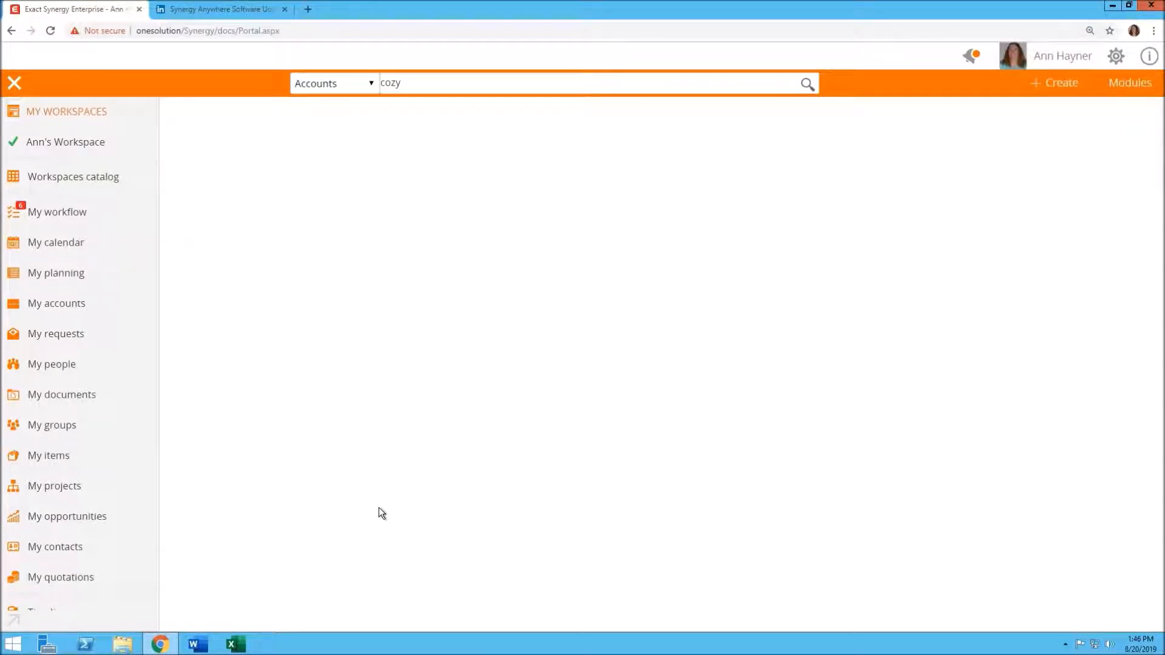
Write a timeline update on the opportunity praising the folks and noting a colleague needs to work closely with them to close
{"action": "scroll", "coordinate": [614, 494], "scroll_direction": "down", "scroll_amount": 2}
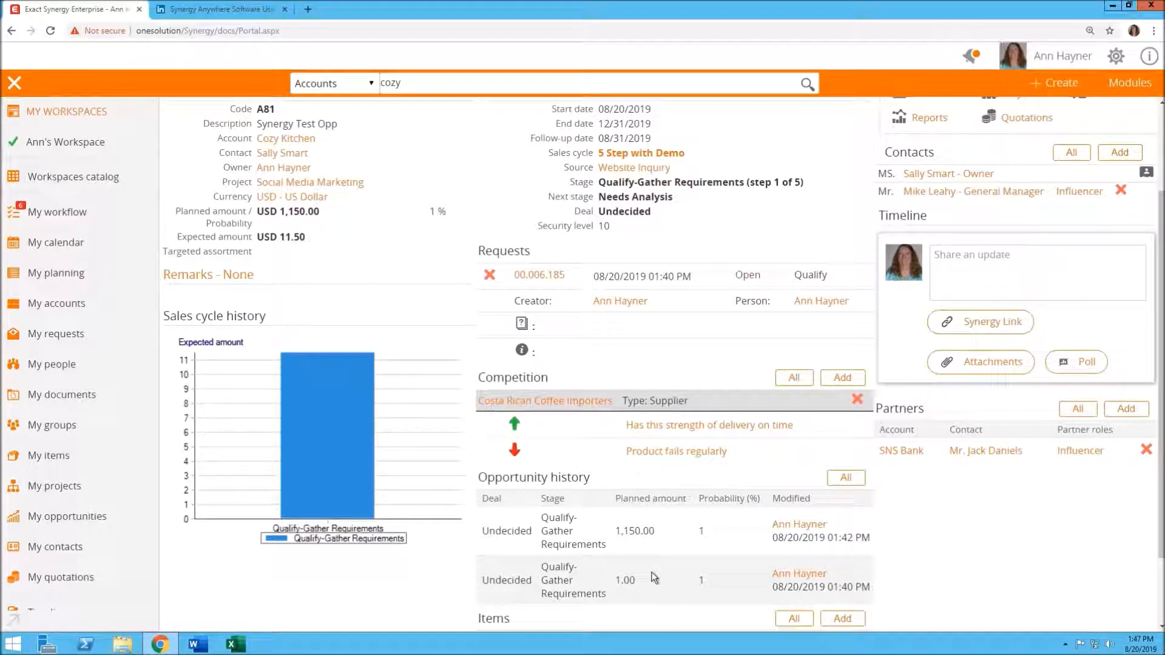
{"action": "scroll", "coordinate": [583, 528], "scroll_direction": "down", "scroll_amount": 1}
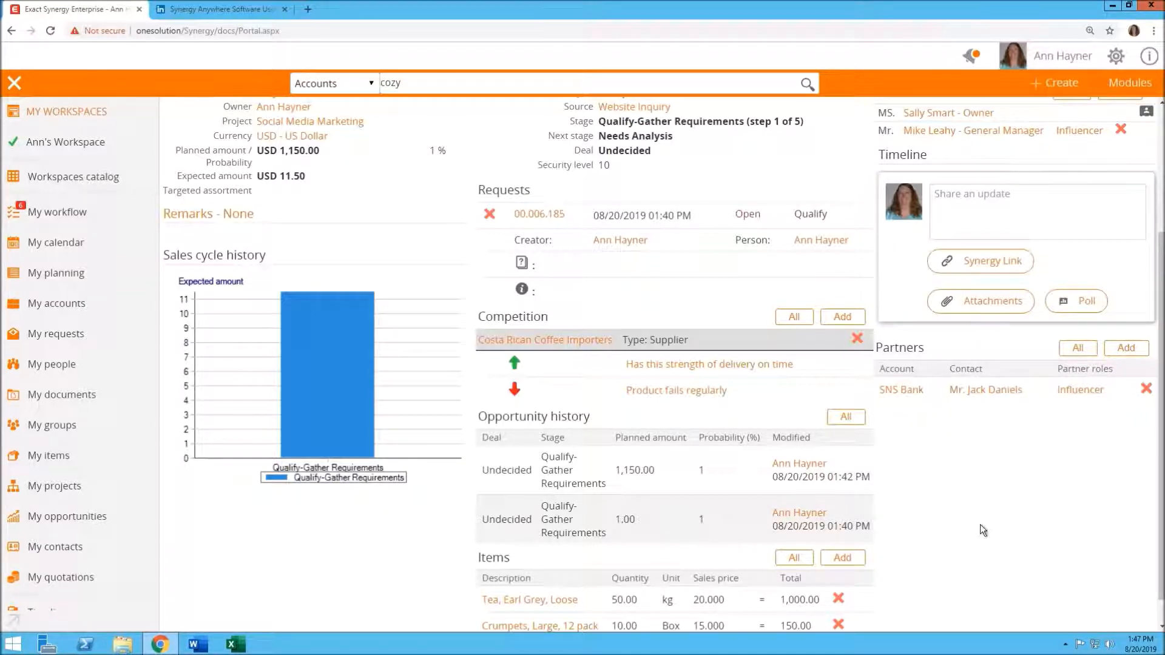
{"action": "scroll", "coordinate": [972, 524], "scroll_direction": "up", "scroll_amount": 1}
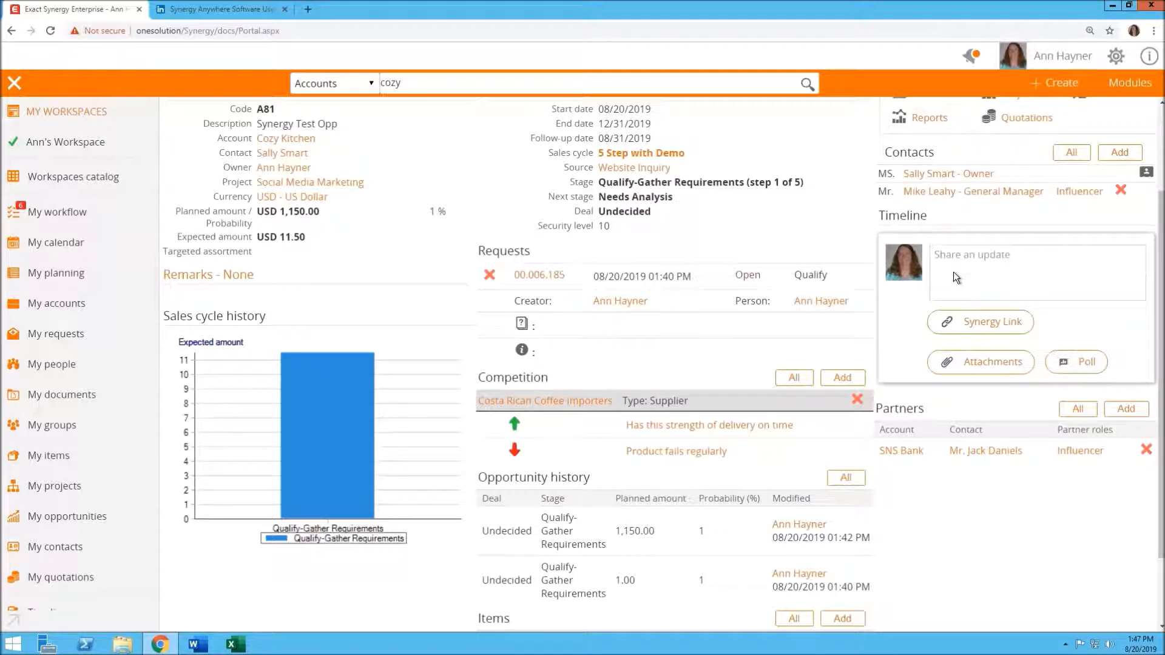
{"action": "left_click", "coordinate": [942, 264]}
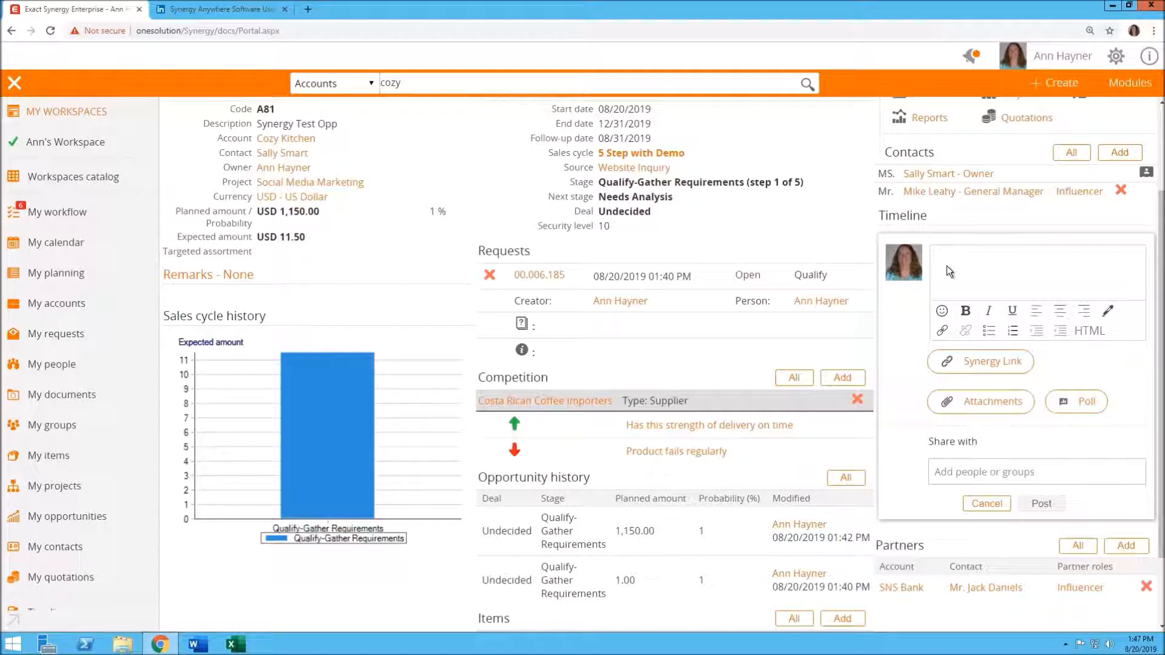
{"action": "type", "text": "Great folks - George need "}
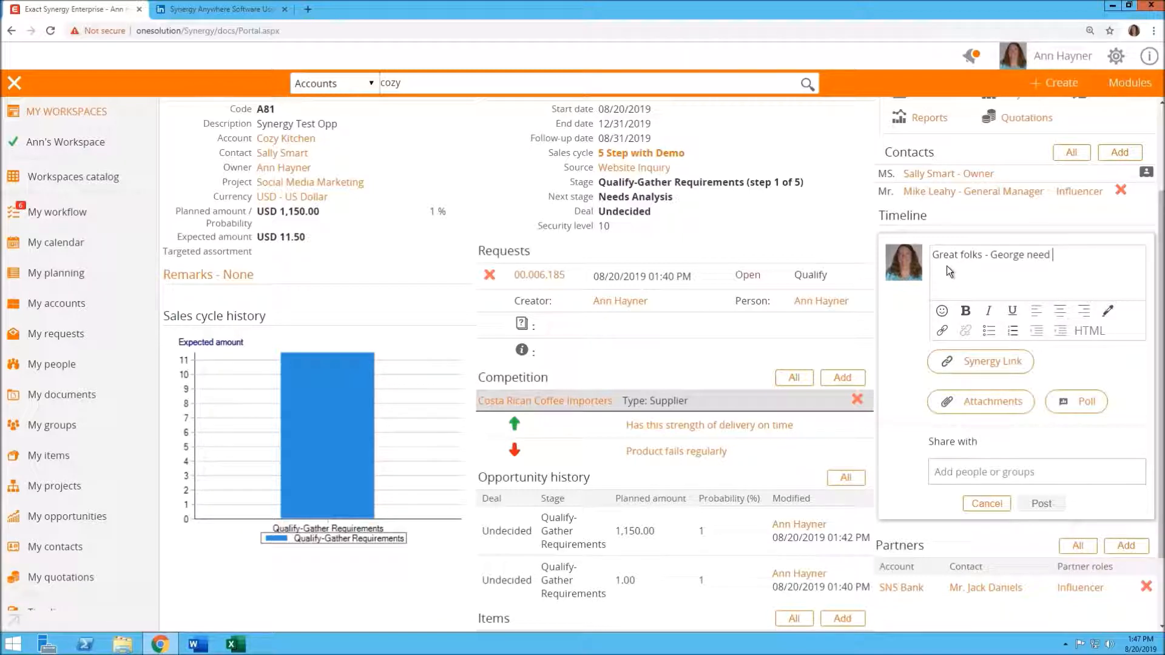
{"action": "type", "text": "s to work closely with them - like to"}
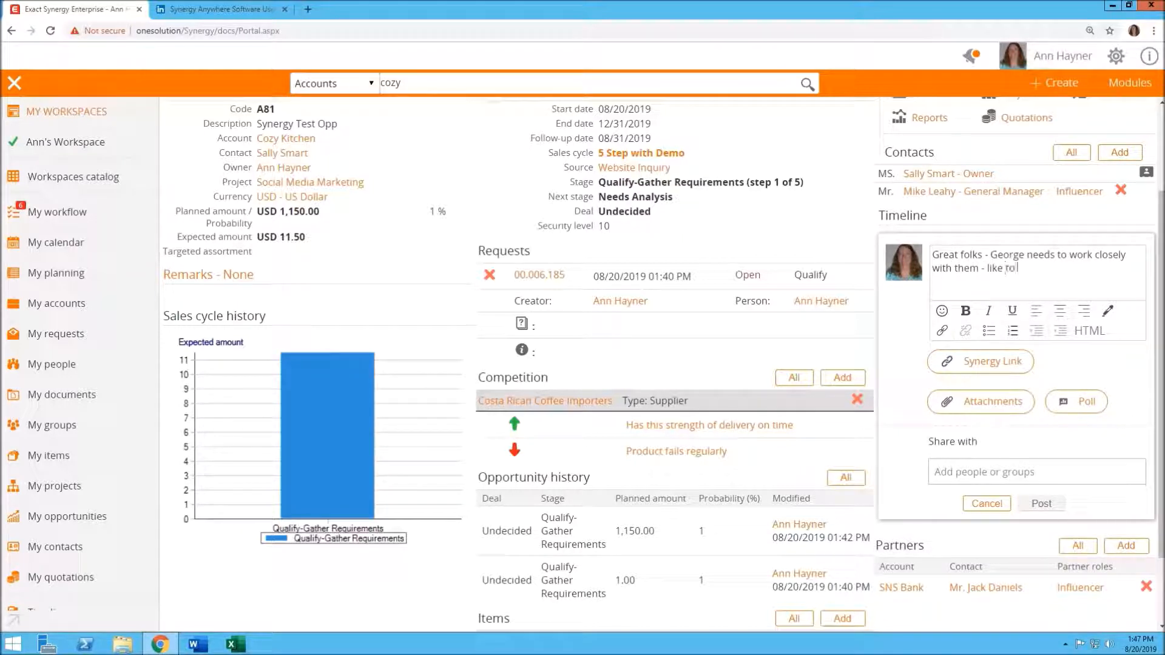
{"action": "type", "text": " close"}
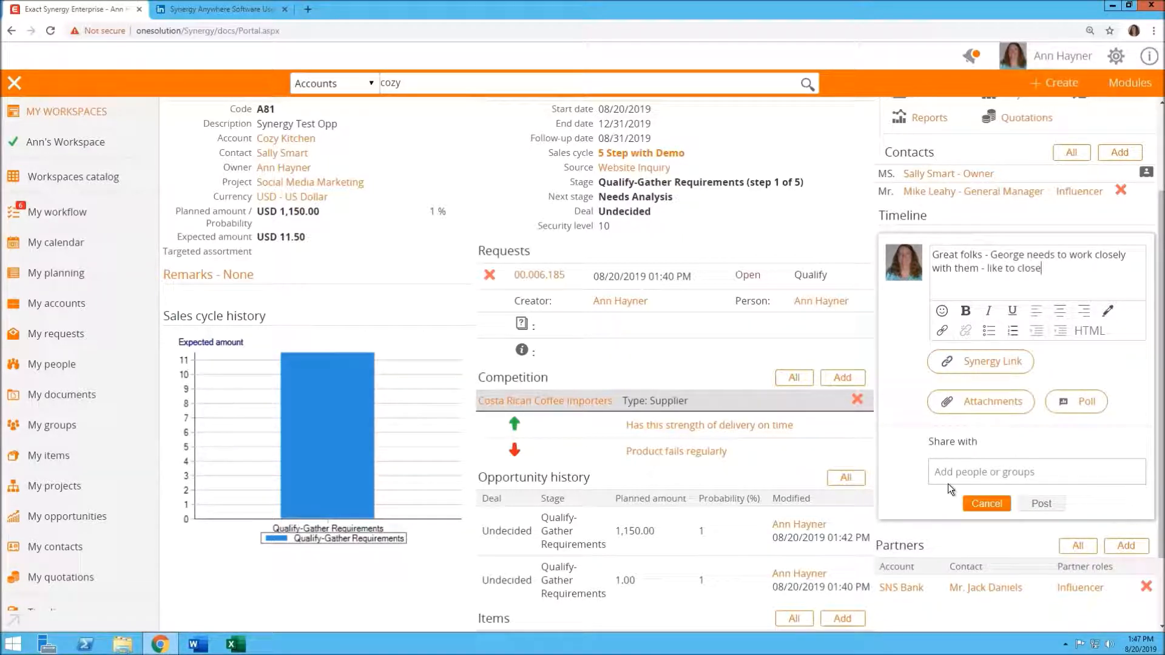
Share the timeline update with the colleague's team group and post it
{"action": "left_click", "coordinate": [947, 473]}
{"action": "type", "text": "ge"}
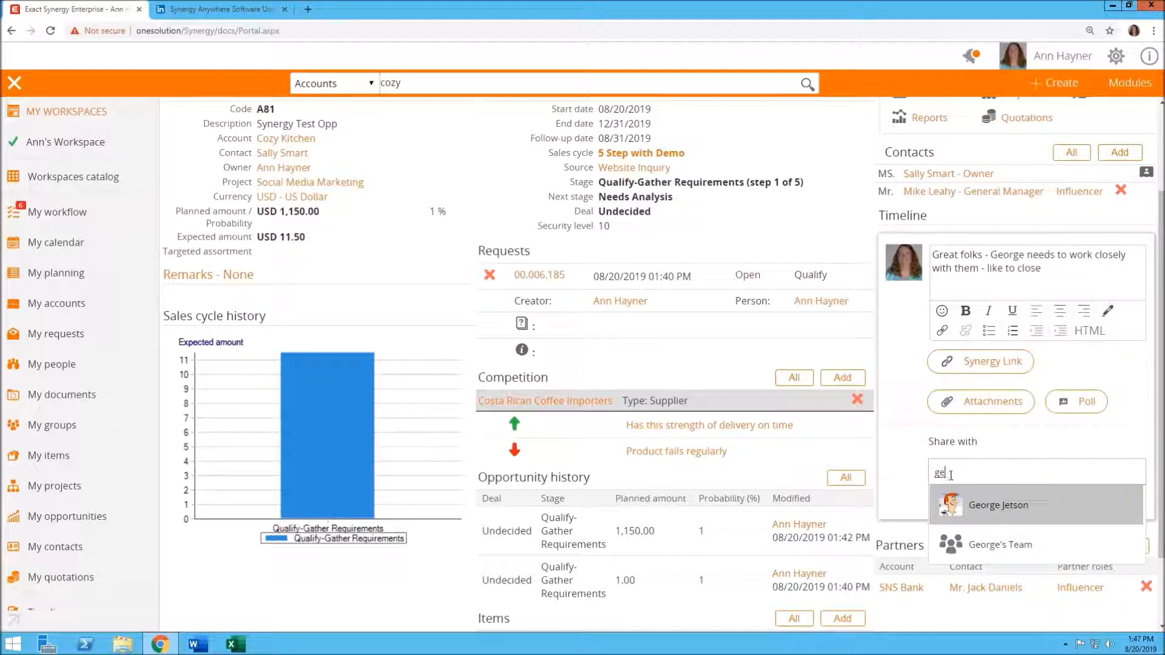
{"action": "left_click", "coordinate": [999, 543]}
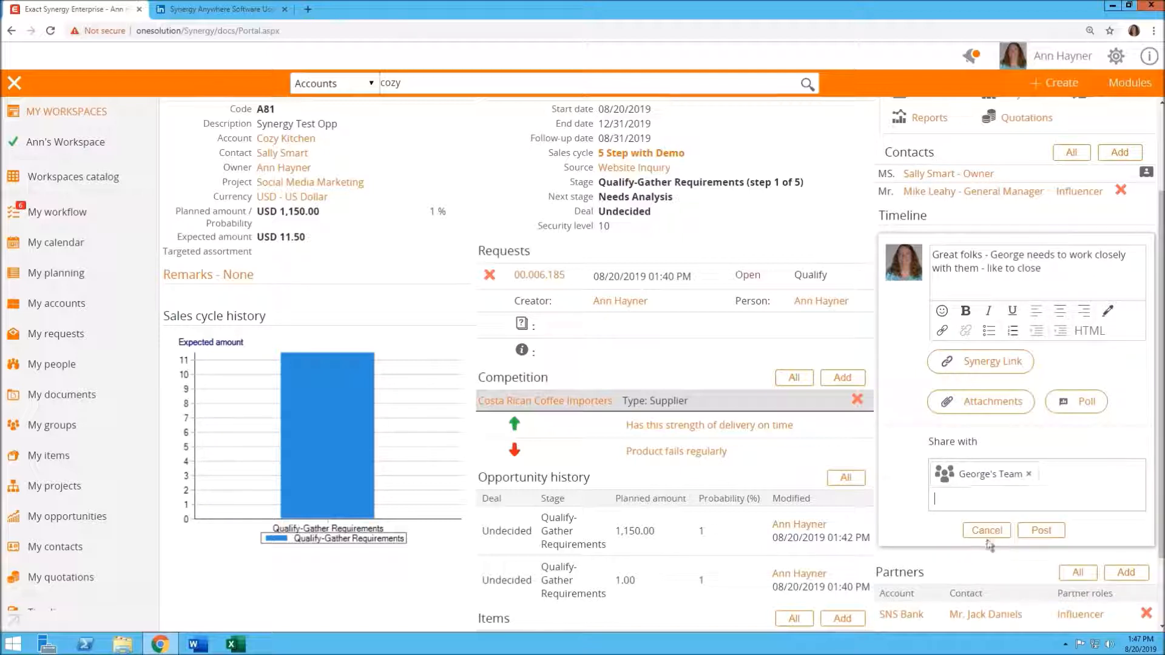
{"action": "left_click", "coordinate": [1041, 531]}
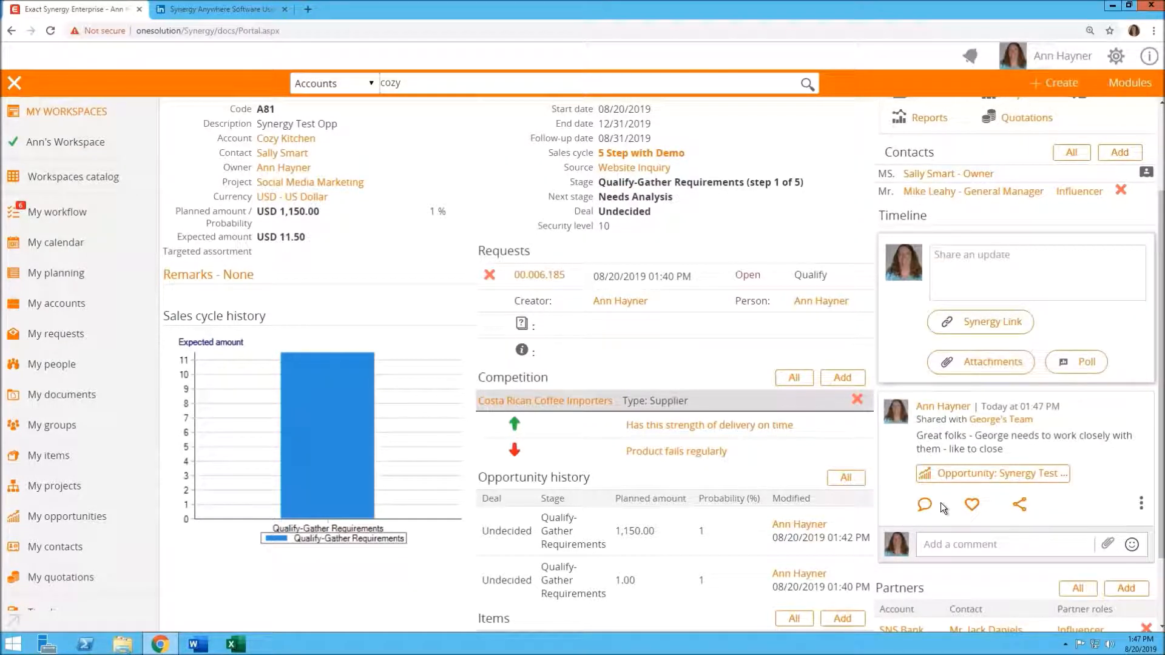
{"action": "left_click", "coordinate": [998, 472]}
Open the Opportunity management settings in the Customers module setup
{"action": "scroll", "coordinate": [1069, 460], "scroll_direction": "up", "scroll_amount": 1}
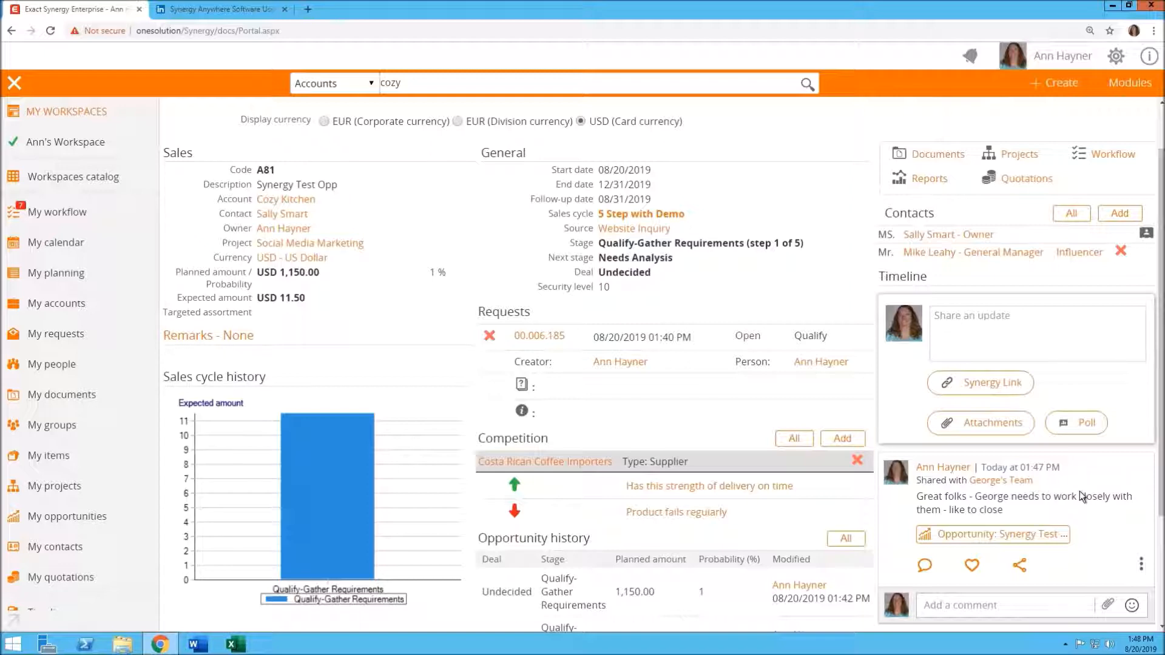
{"action": "scroll", "coordinate": [1083, 497], "scroll_direction": "up", "scroll_amount": 1}
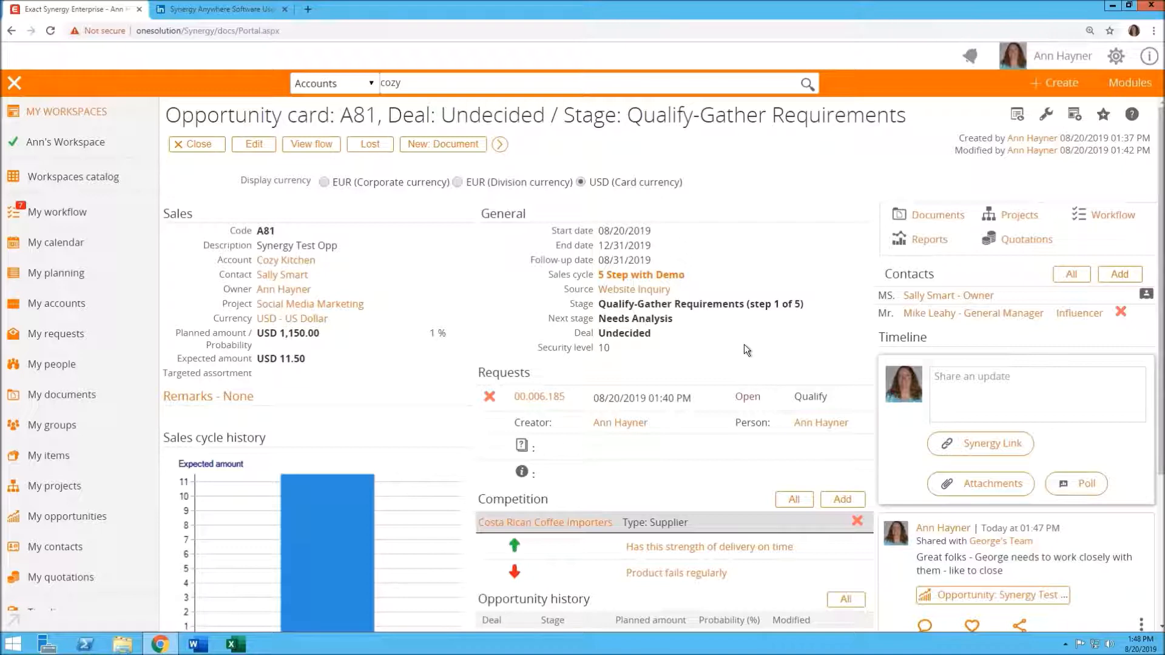
{"action": "left_click", "coordinate": [1124, 82]}
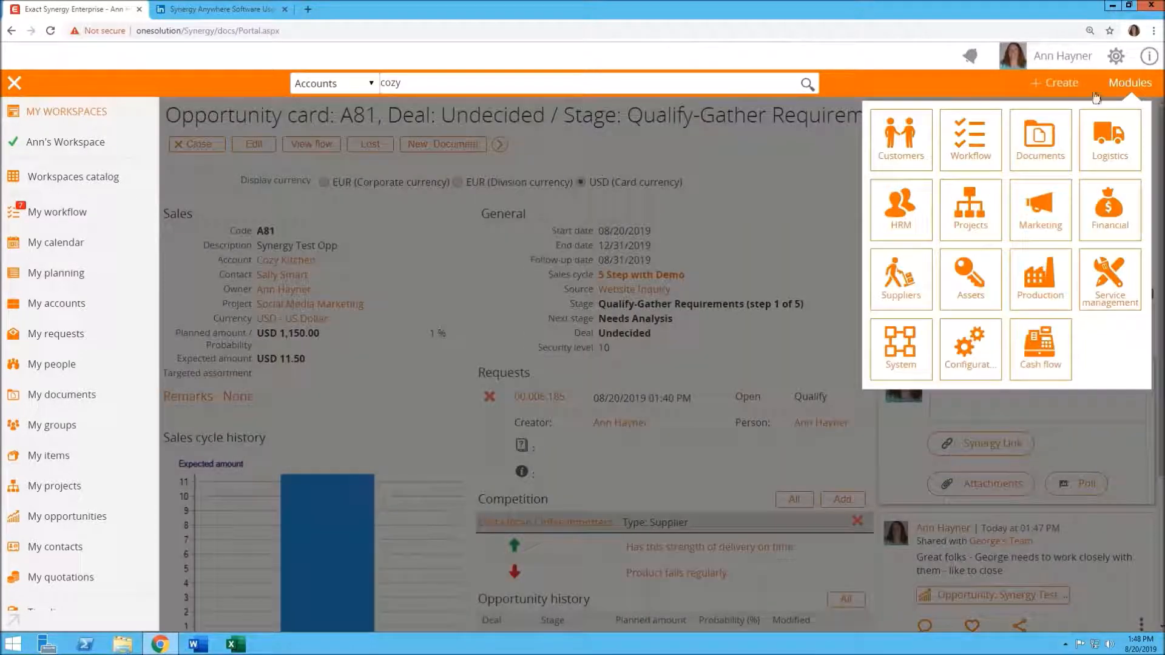
{"action": "left_click", "coordinate": [905, 141]}
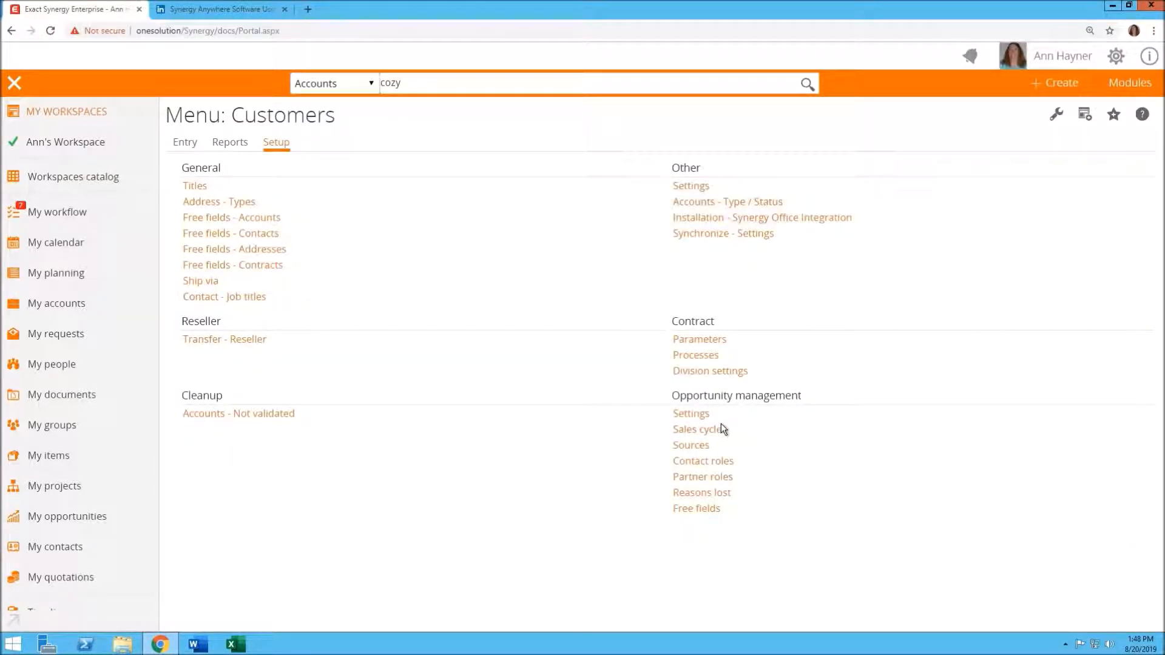
{"action": "left_click", "coordinate": [691, 414]}
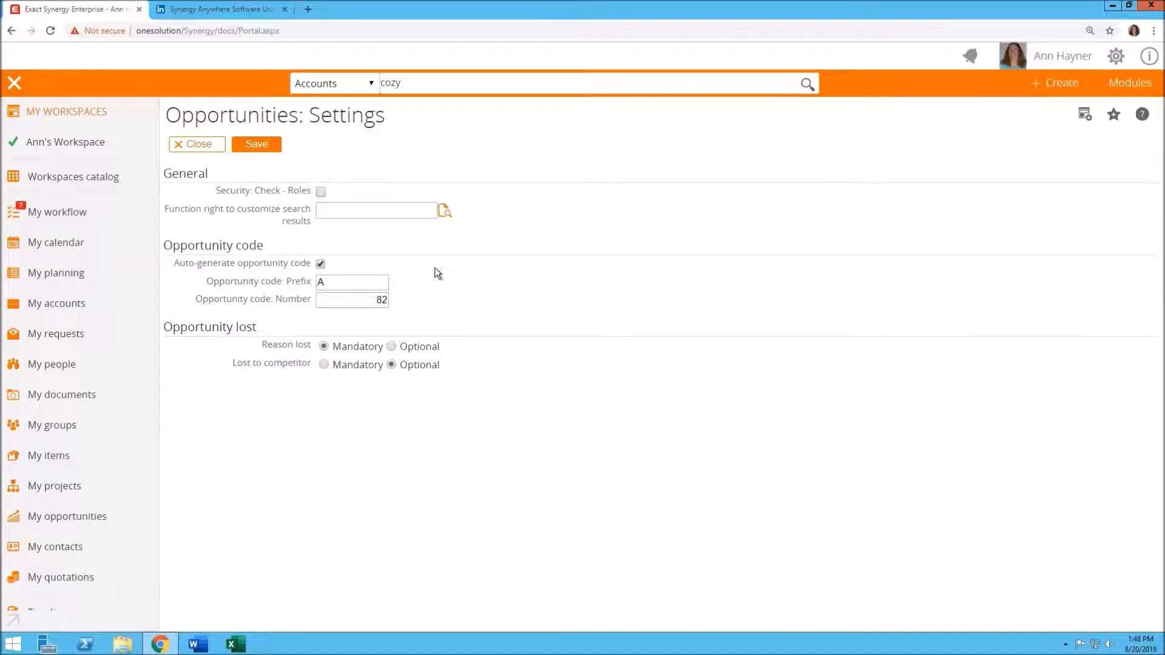
Examine the opportunity code prefix and number settings, then close the settings without saving
{"action": "left_click", "coordinate": [346, 282]}
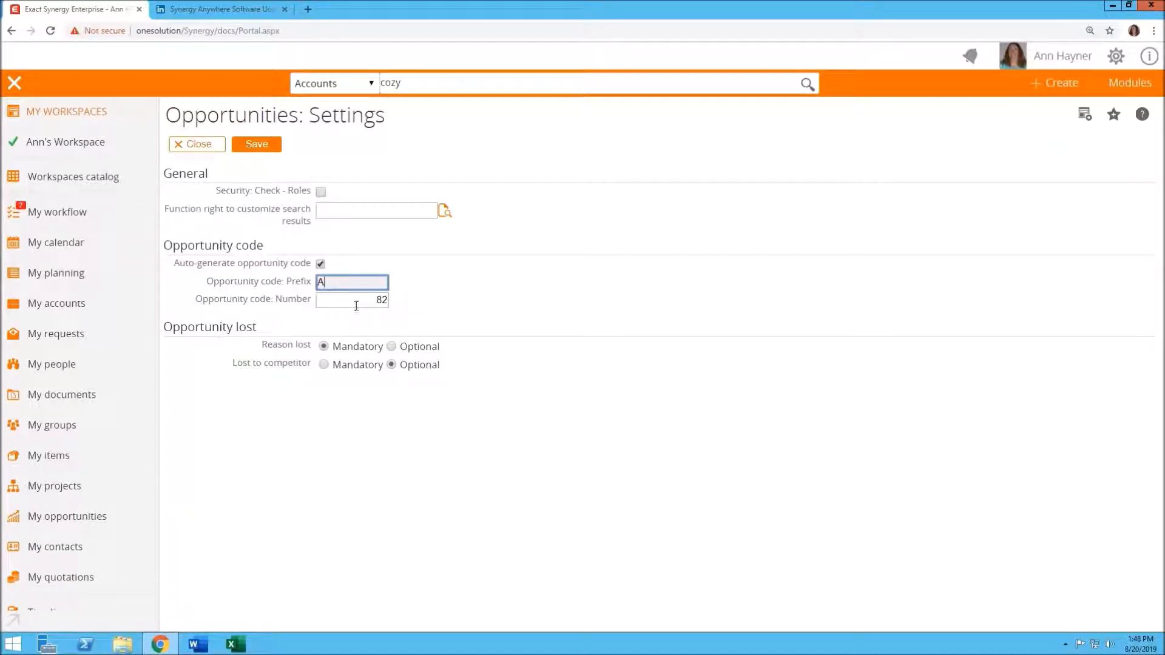
{"action": "left_click", "coordinate": [359, 304]}
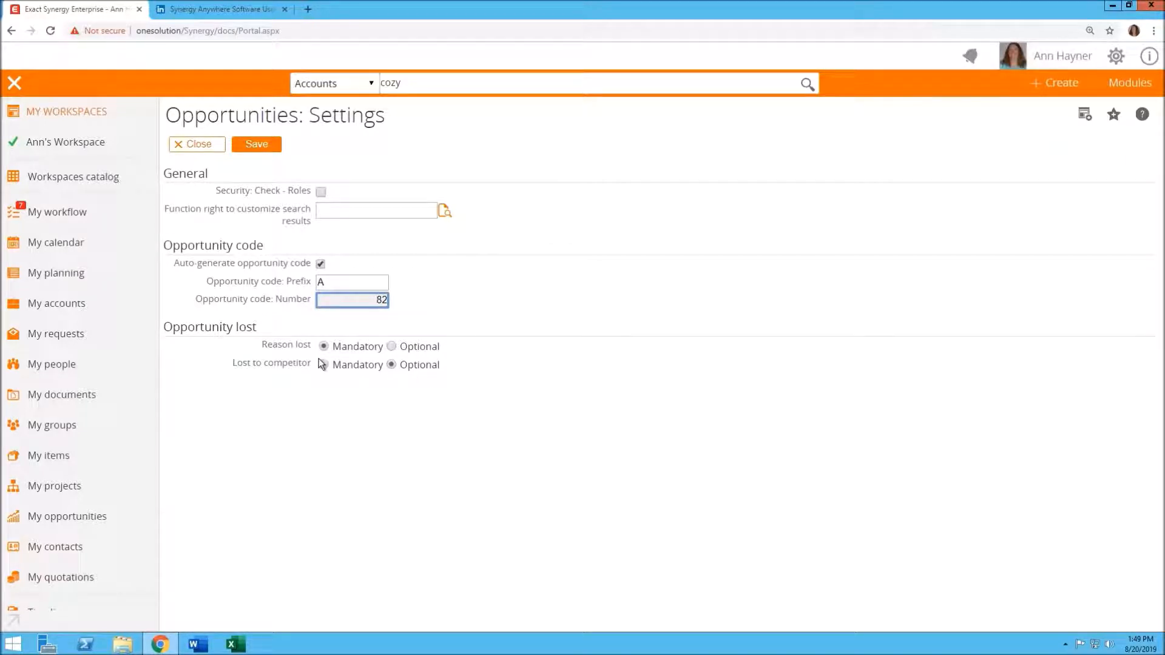
{"action": "left_click", "coordinate": [204, 148]}
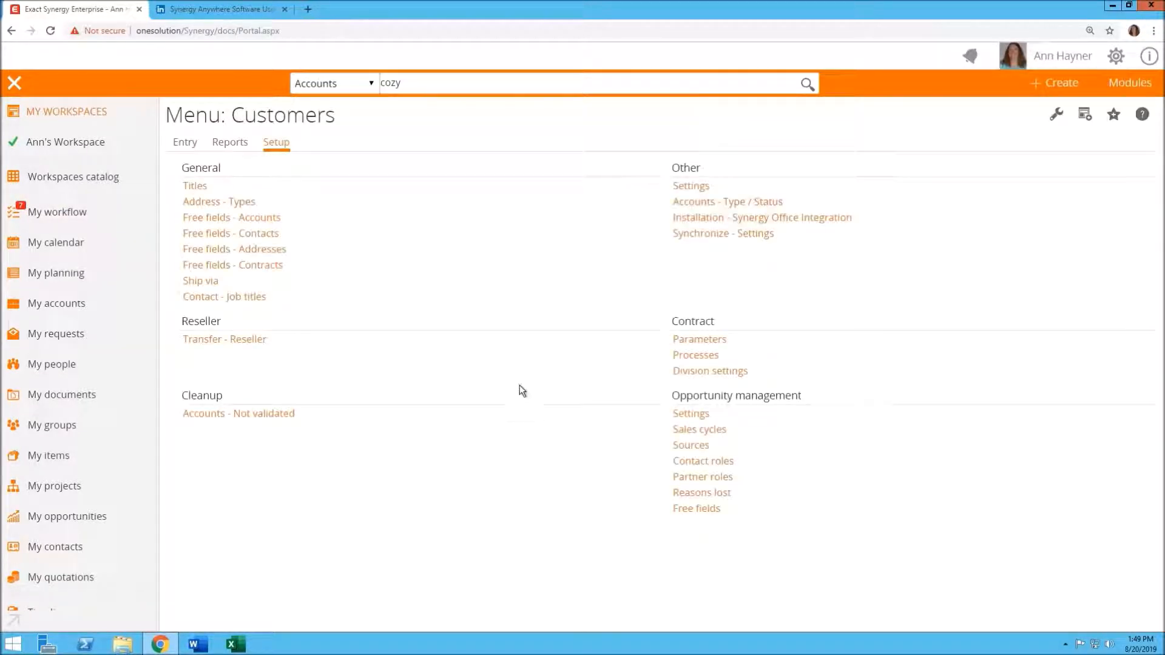
Review the opportunity Sources list and the Reasons lost list, closing each afterwards
{"action": "left_click", "coordinate": [693, 452]}
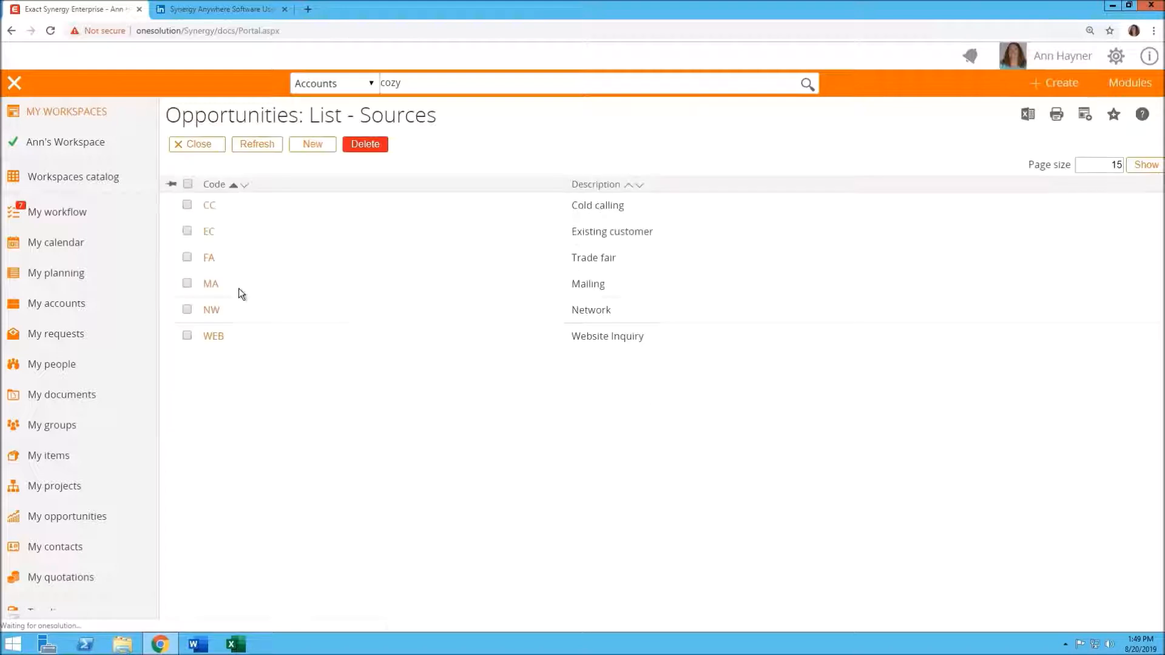
{"action": "left_click", "coordinate": [198, 147]}
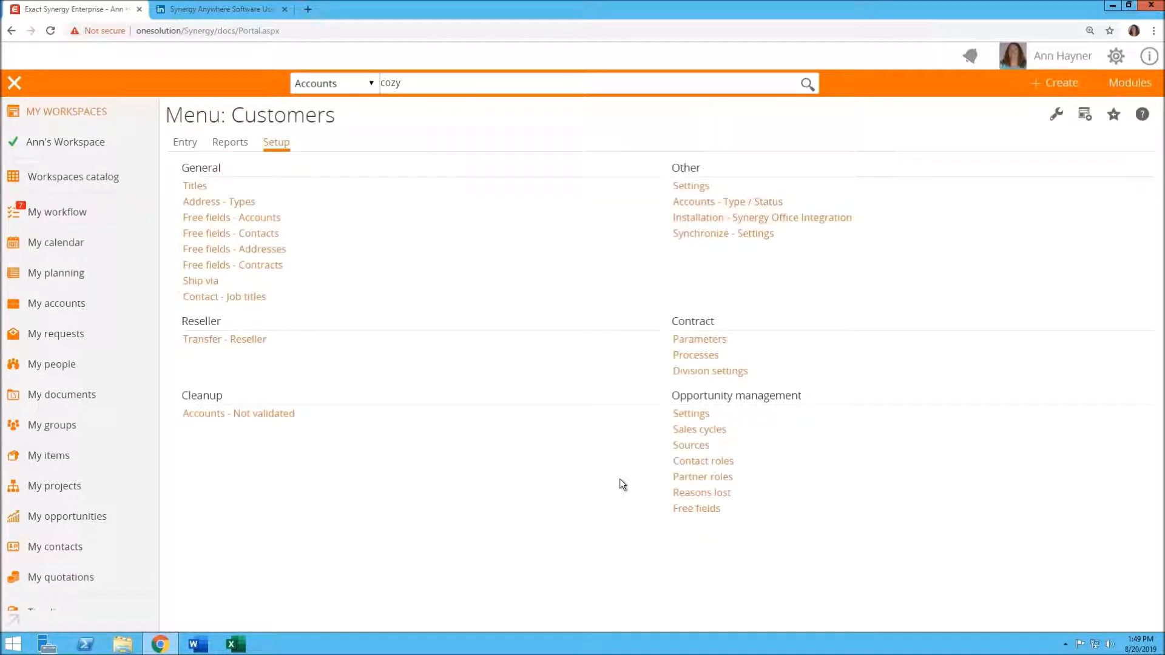
{"action": "left_click", "coordinate": [703, 493]}
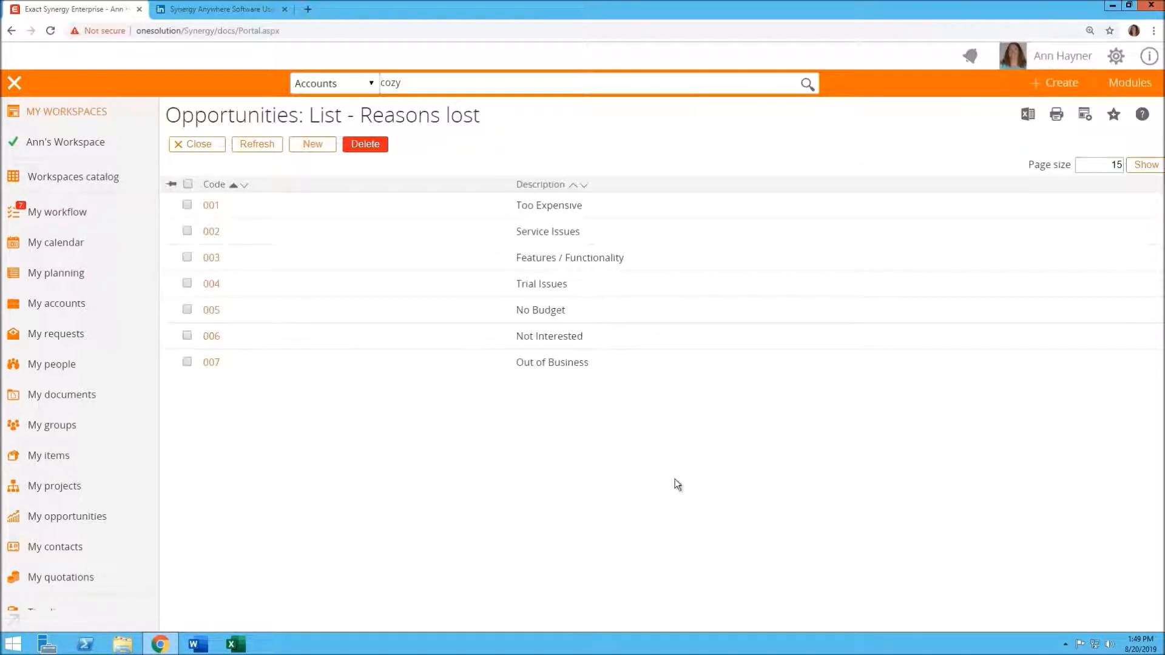
{"action": "left_click", "coordinate": [196, 145]}
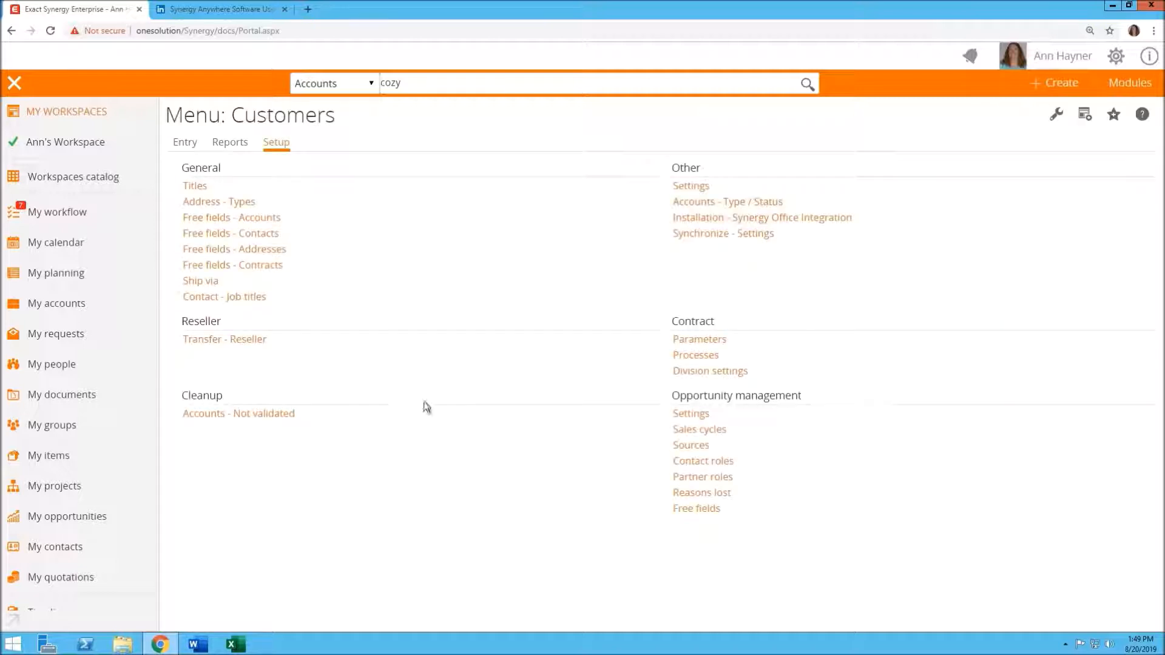
Review the opportunity Free fields list, then close it
{"action": "left_click", "coordinate": [698, 509]}
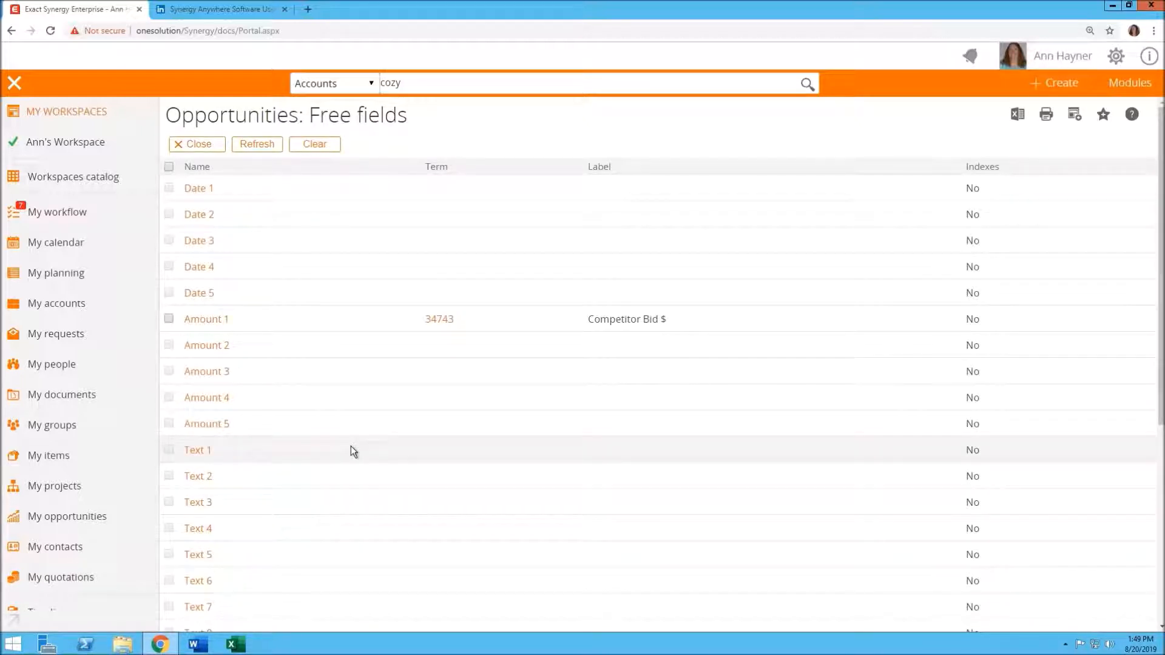
{"action": "scroll", "coordinate": [334, 461], "scroll_direction": "down", "scroll_amount": 4}
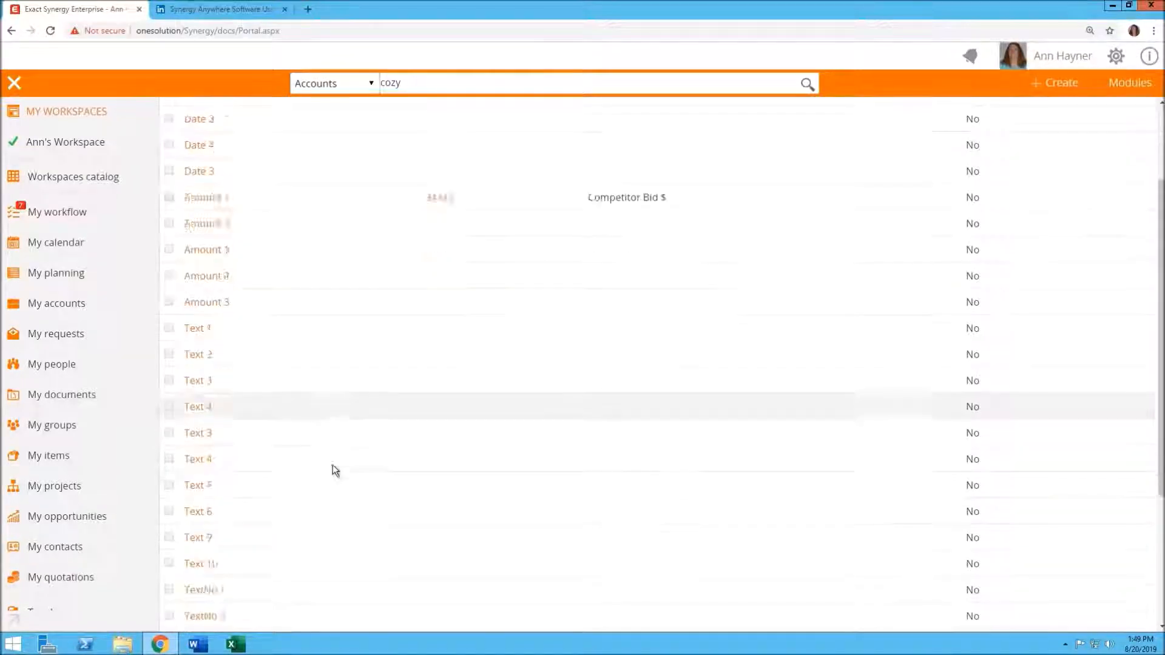
{"action": "scroll", "coordinate": [337, 437], "scroll_direction": "up", "scroll_amount": 4}
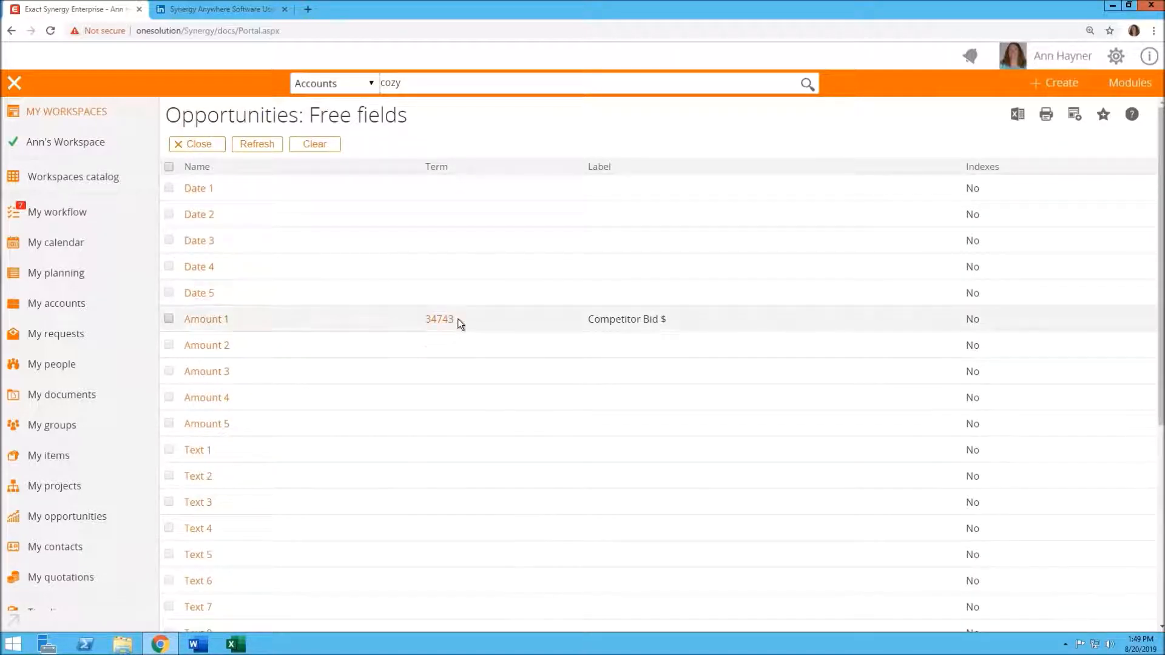
{"action": "left_click", "coordinate": [201, 145]}
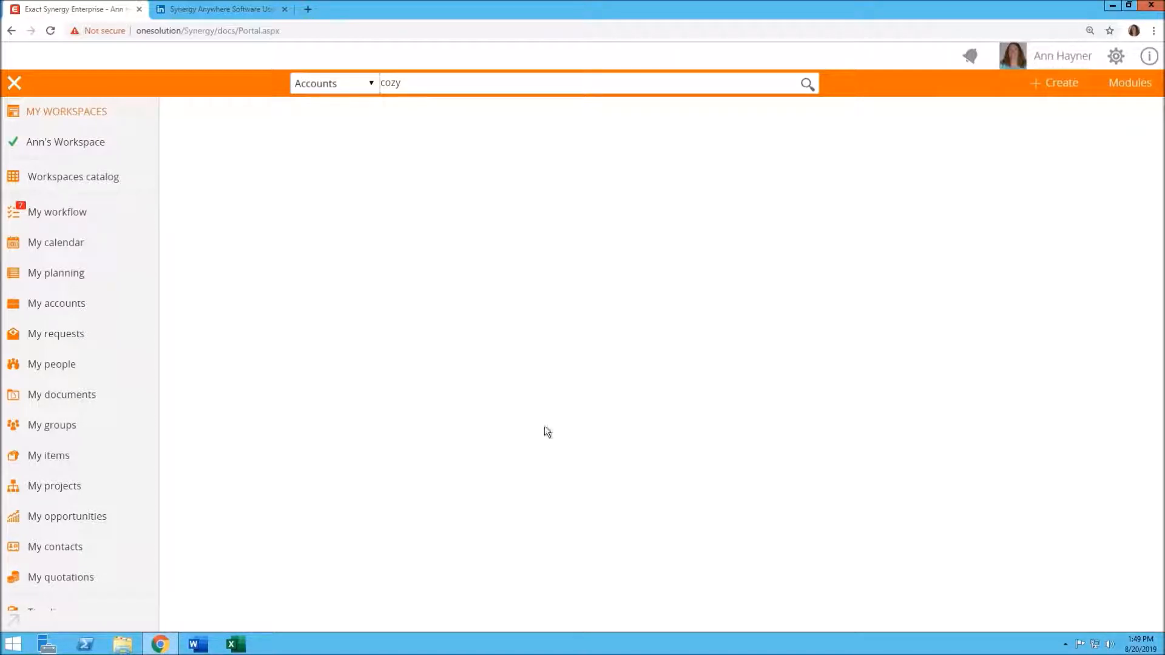